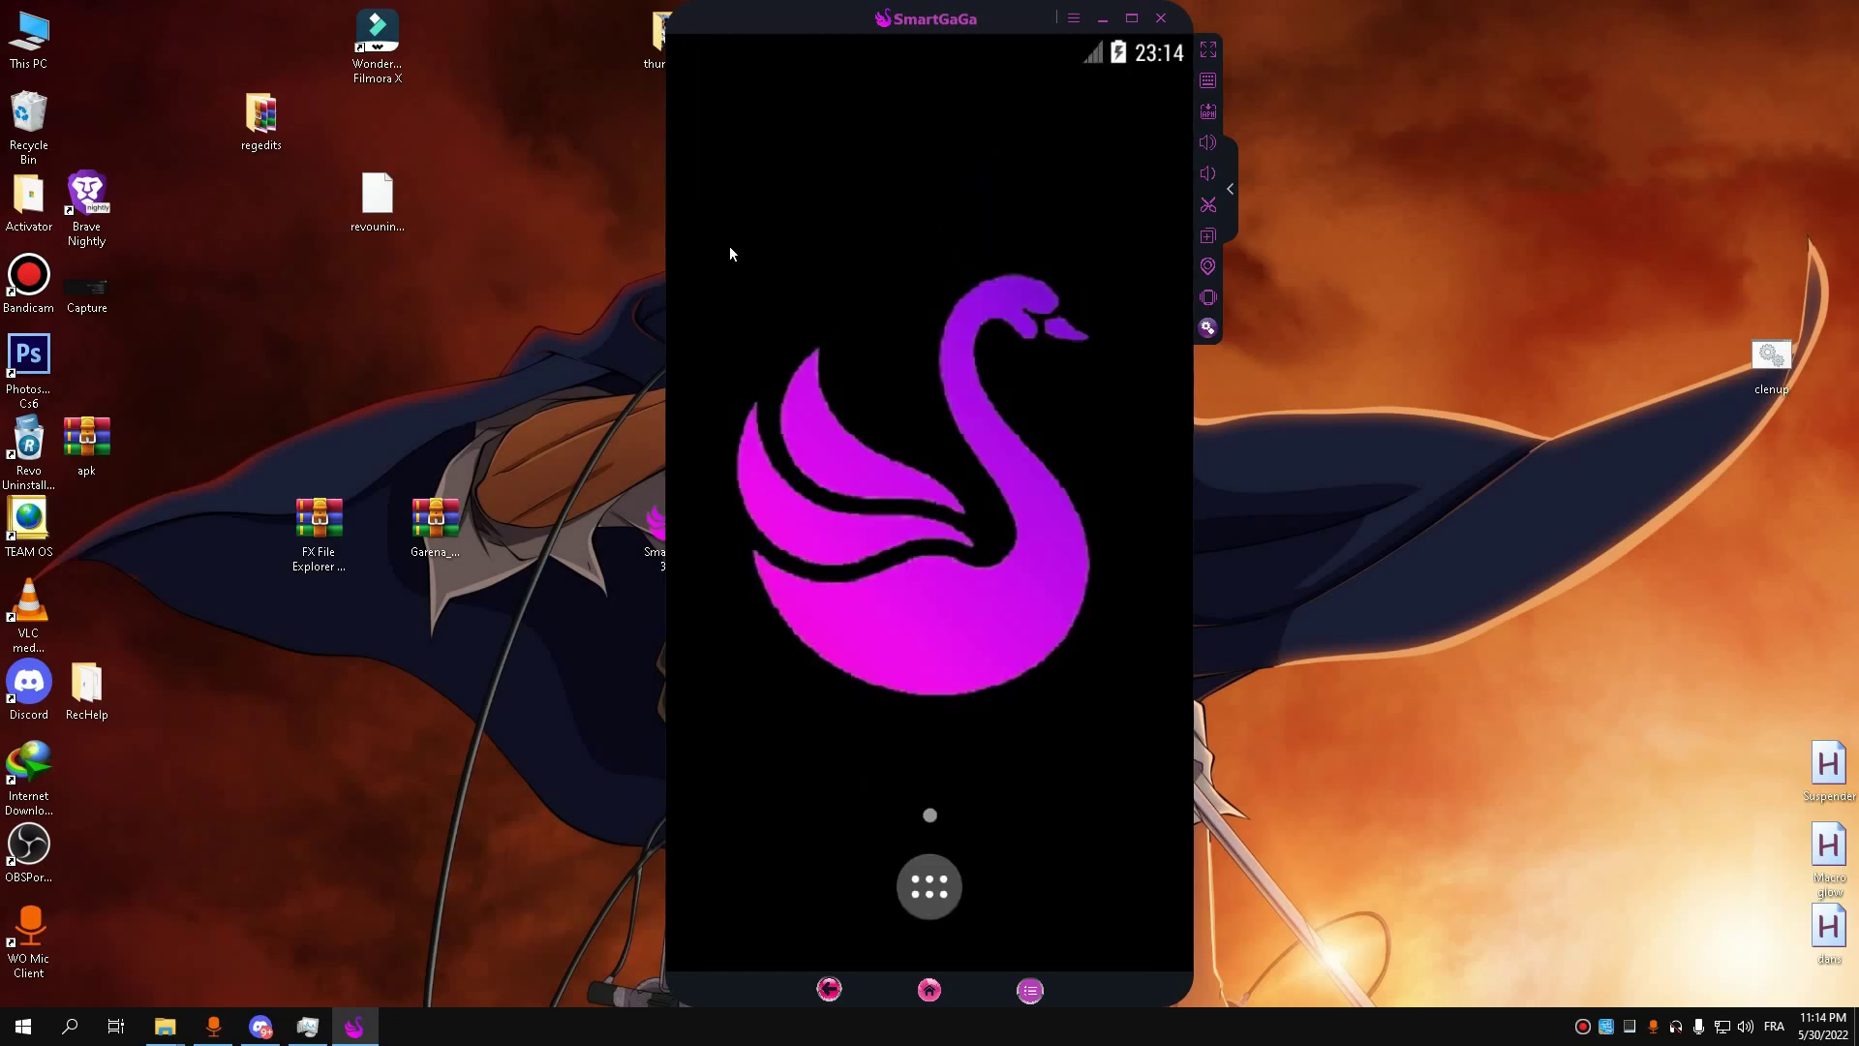
Step: Install the FX File Explorer package from the desktop into the emulator and show the installed apps
left_click(320, 542)
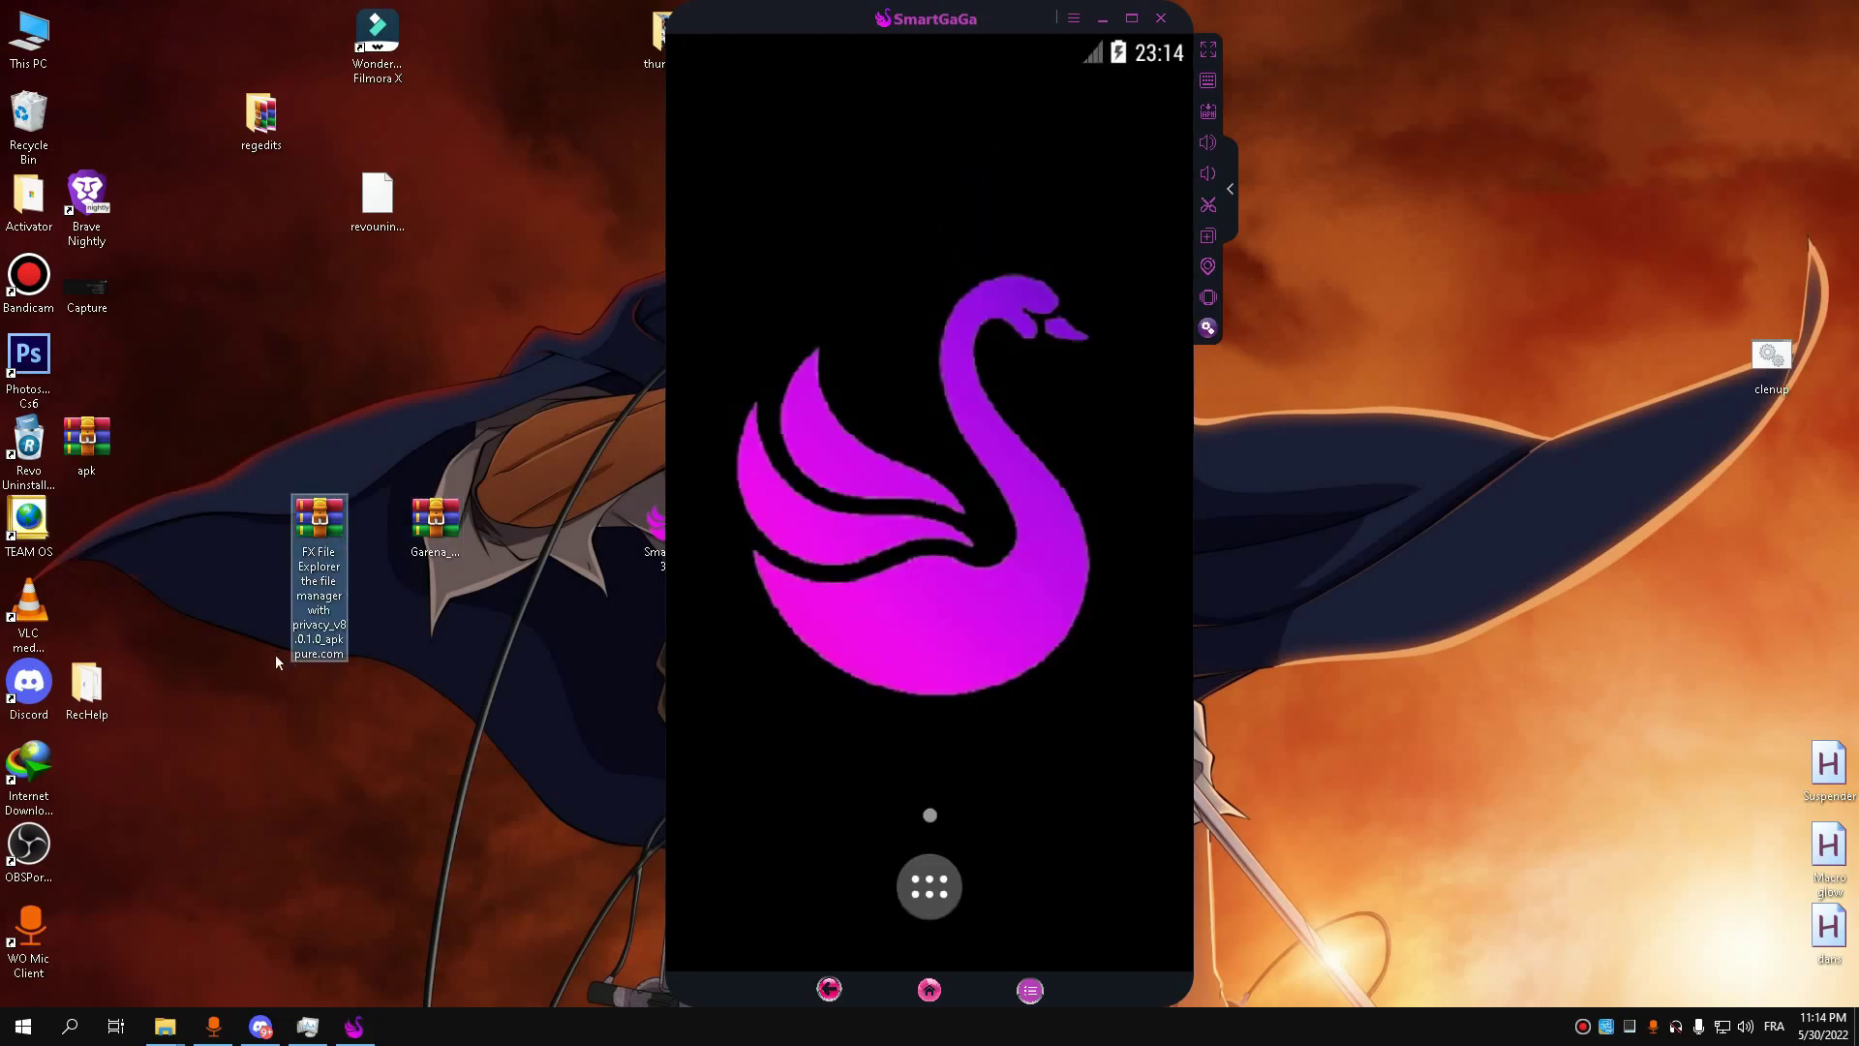
left_click_drag(322, 554, 1043, 688)
left_click(954, 877)
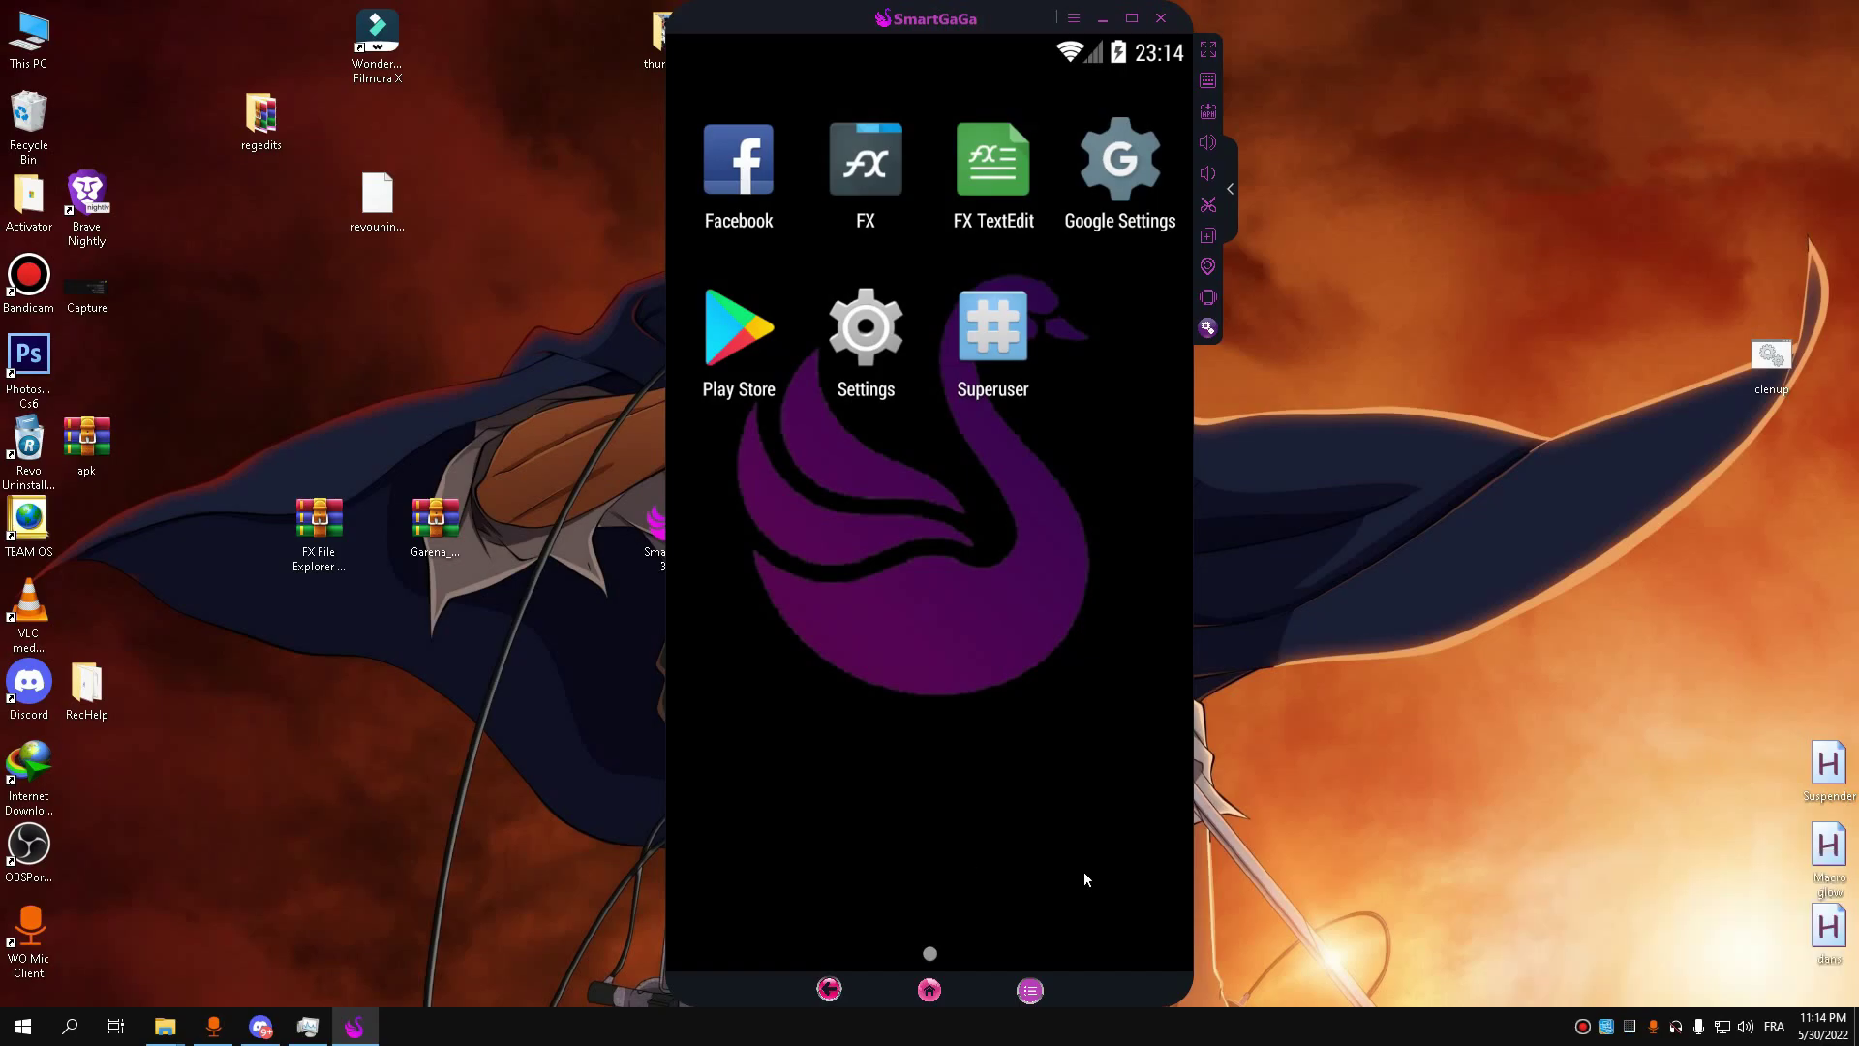
Step: Copy the Garena Free Fire XAPK file from the desktop and open the install folder of the SmartGaGa 3.4 shortcut
right_click(434, 558)
left_click(520, 850)
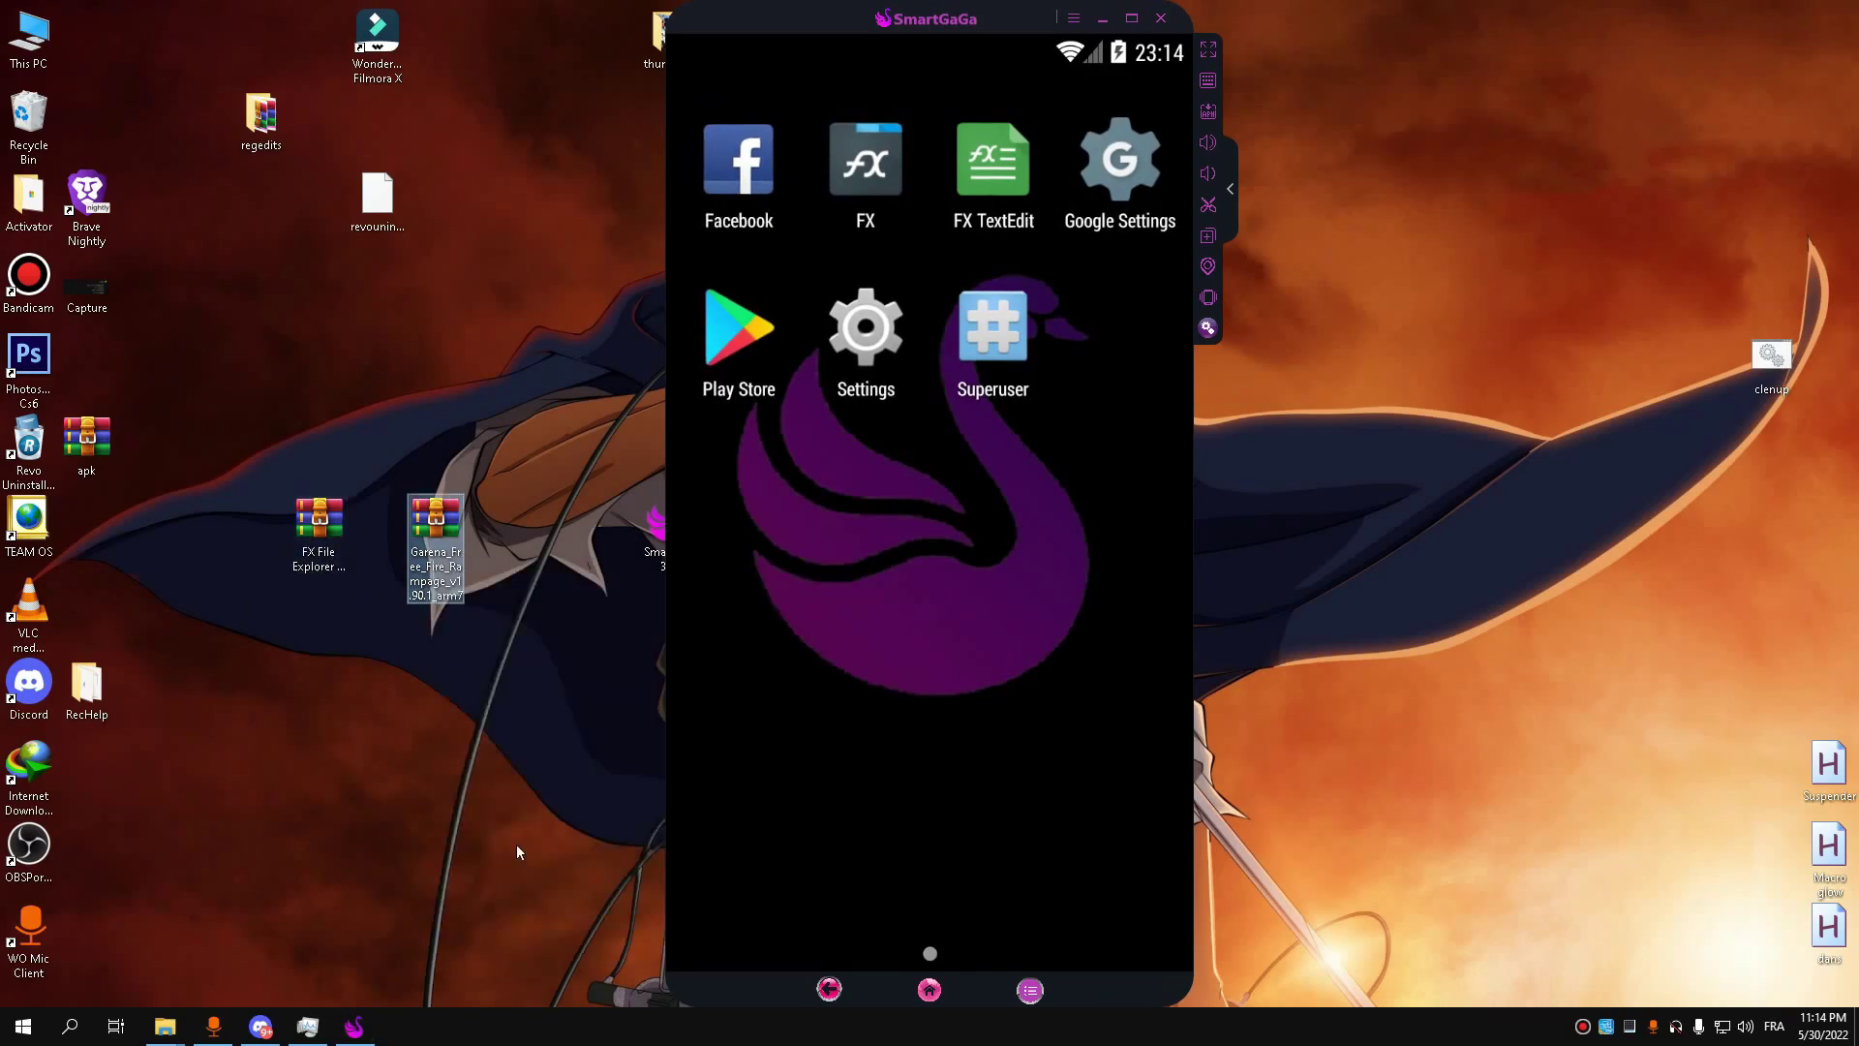
left_click(1105, 21)
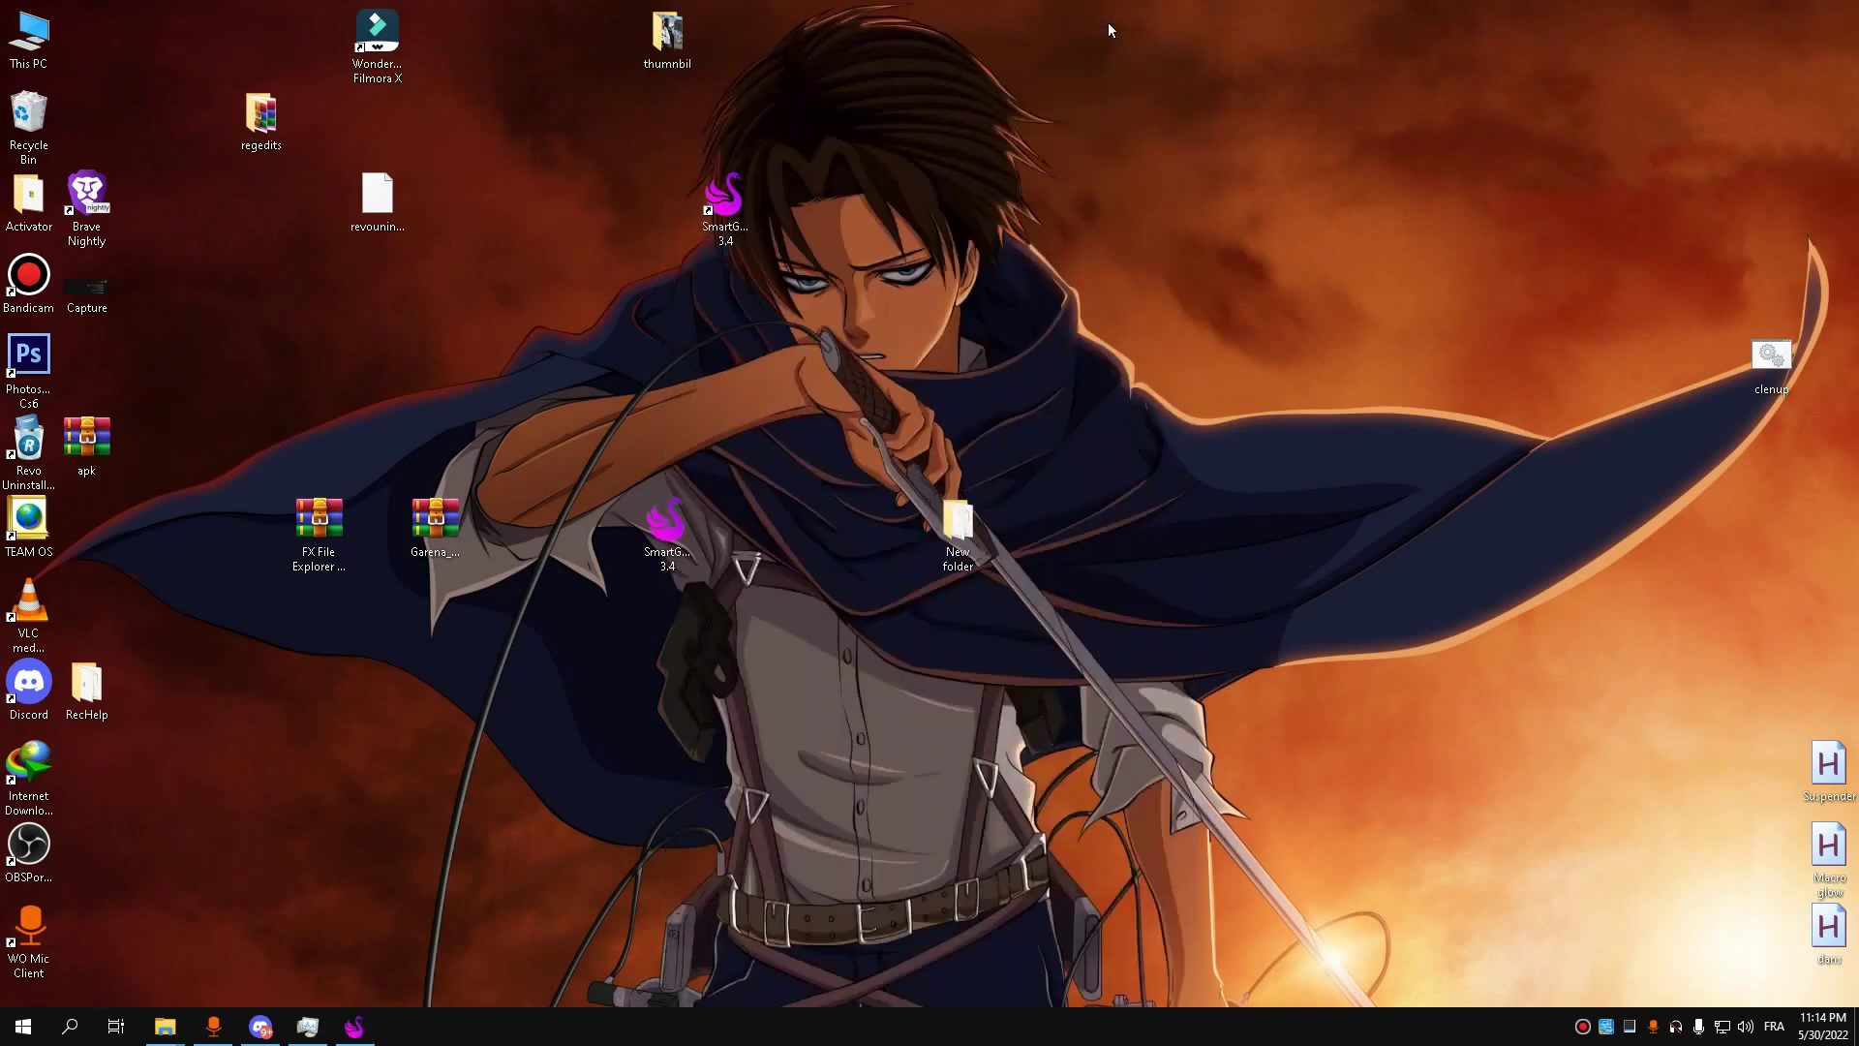
right_click(707, 195)
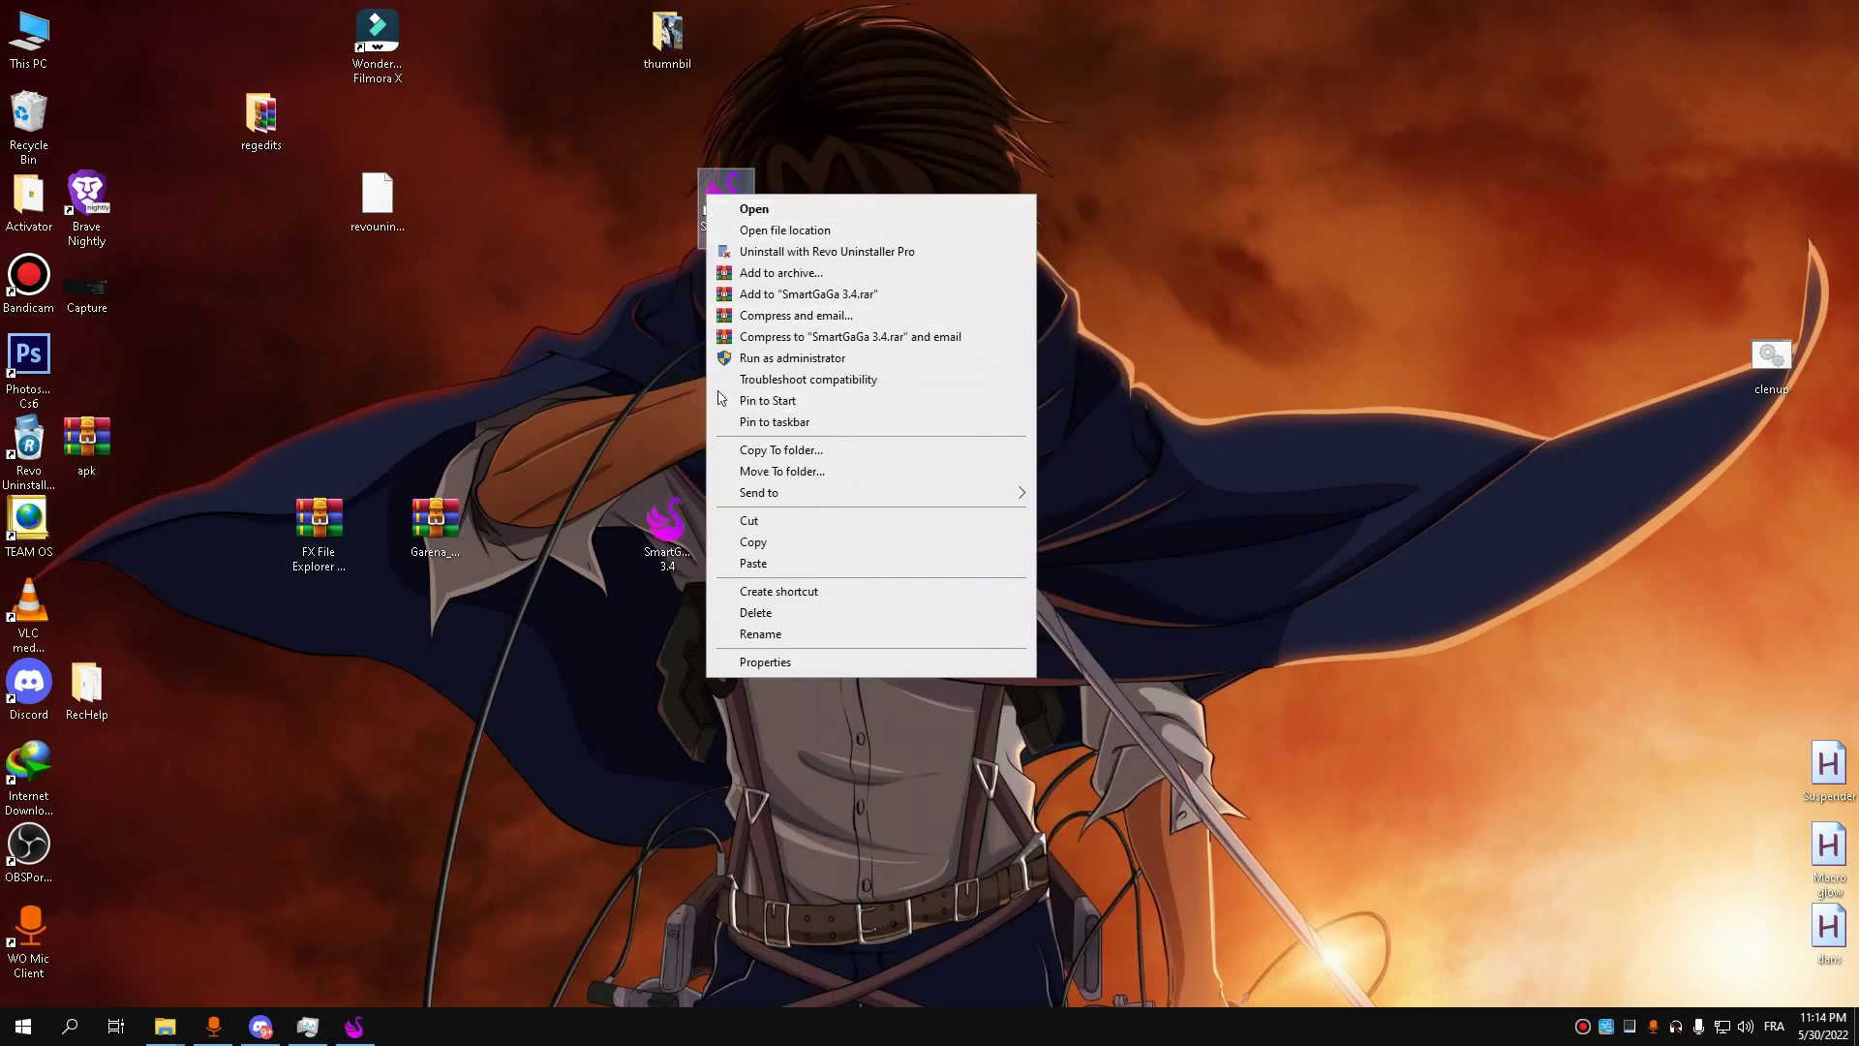
left_click(784, 230)
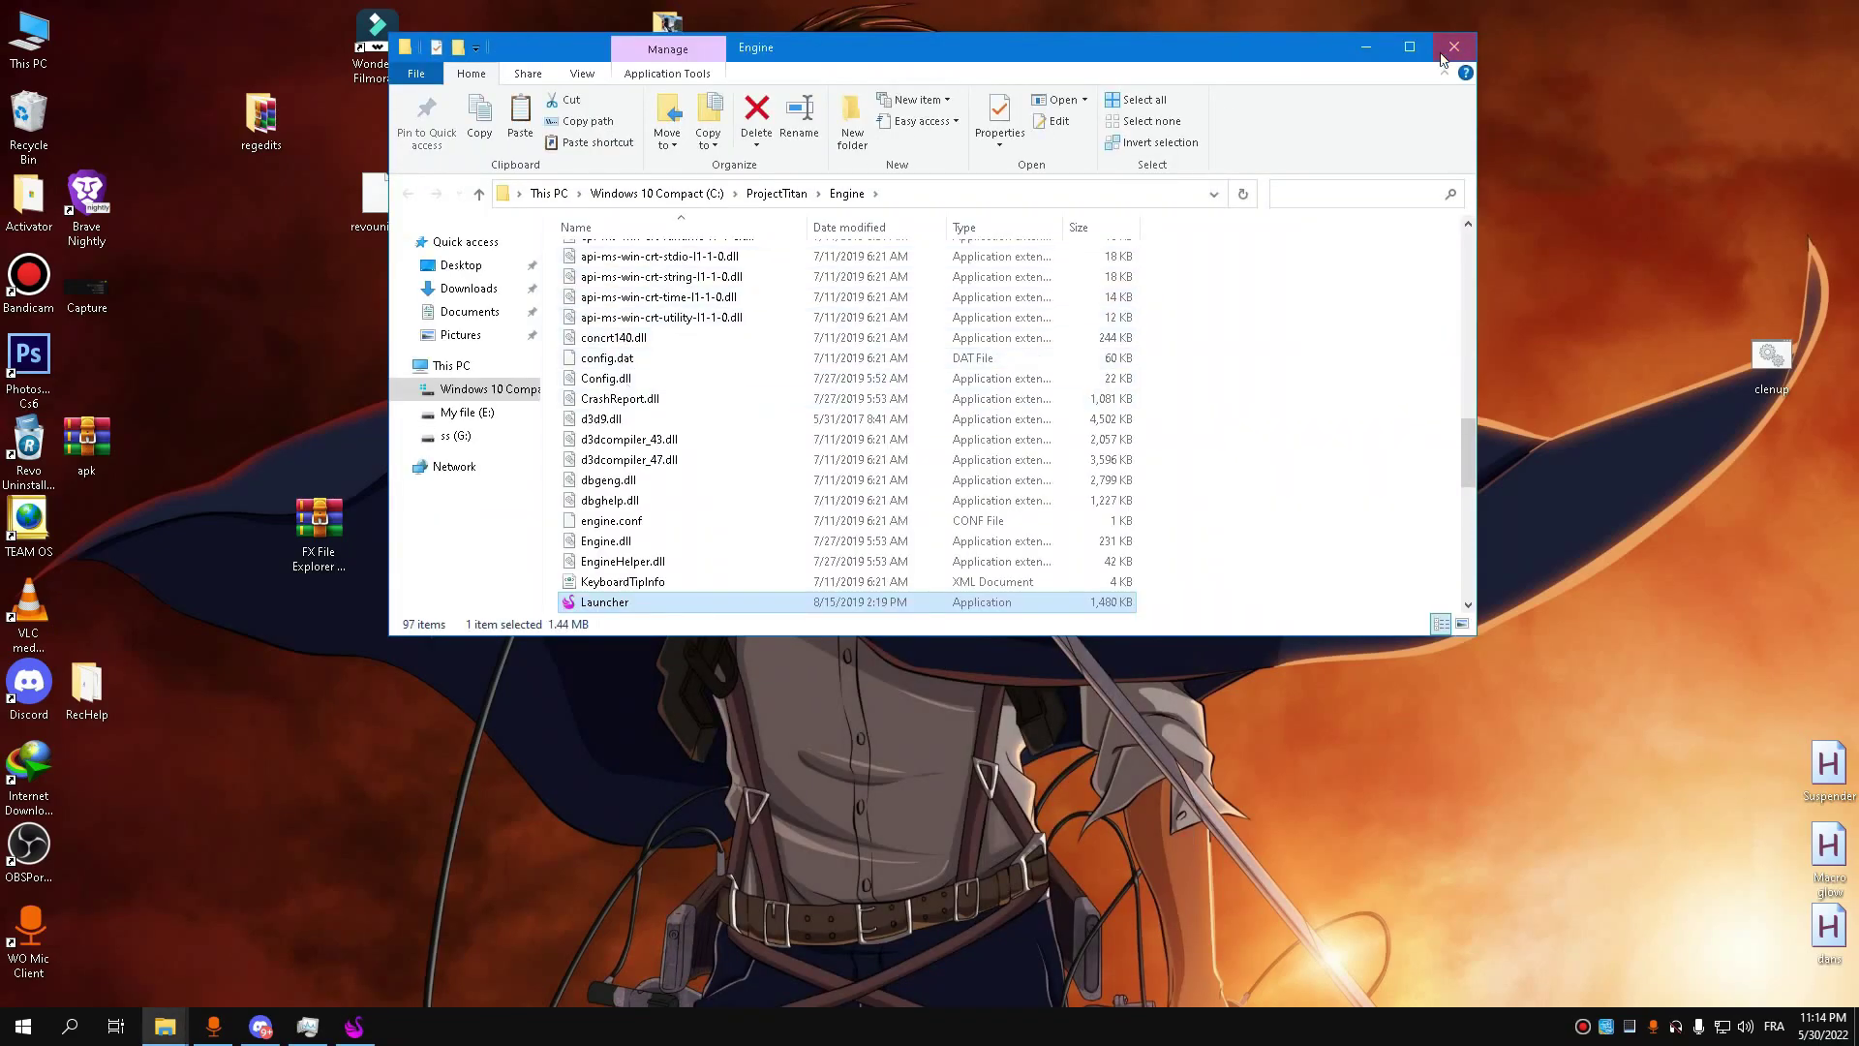
left_click(1410, 47)
left_click_drag(1855, 678, 1855, 215)
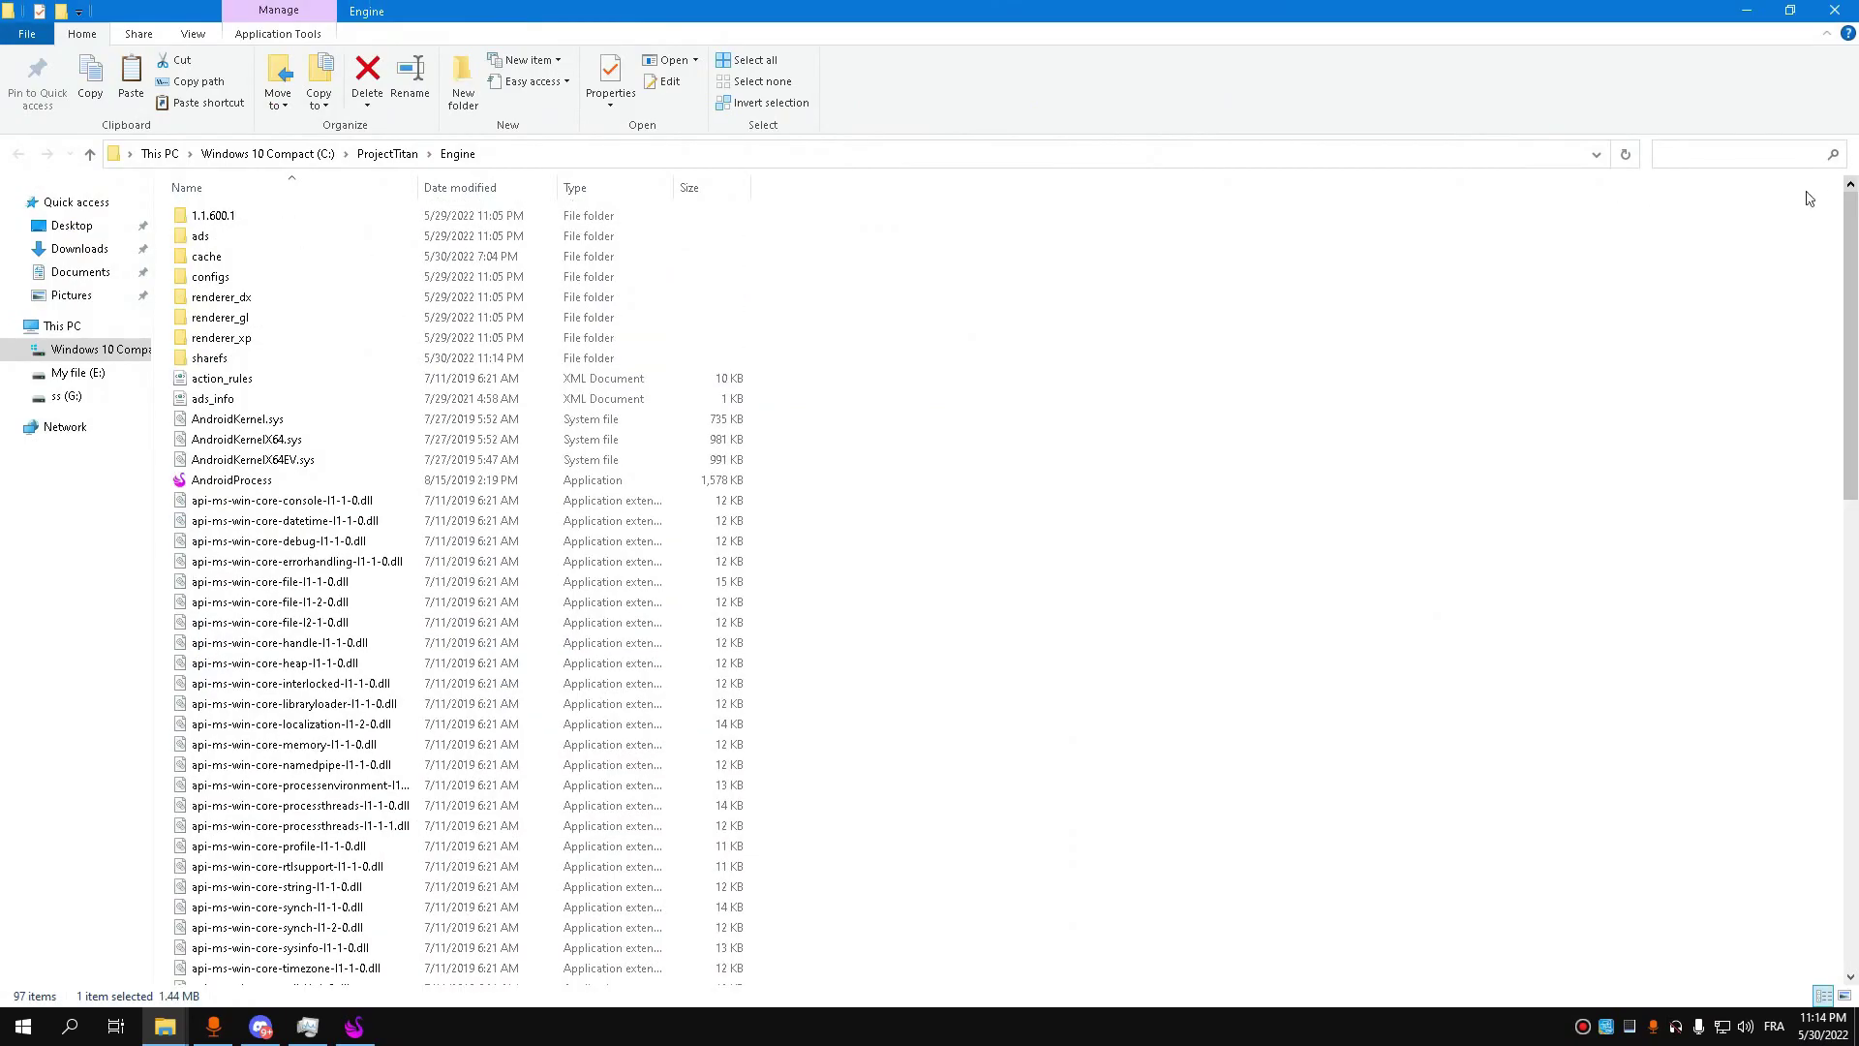
Step: Paste the Garena Free Fire XAPK file into the sharefs folder inside Engine
left_click(217, 357)
right_click(222, 356)
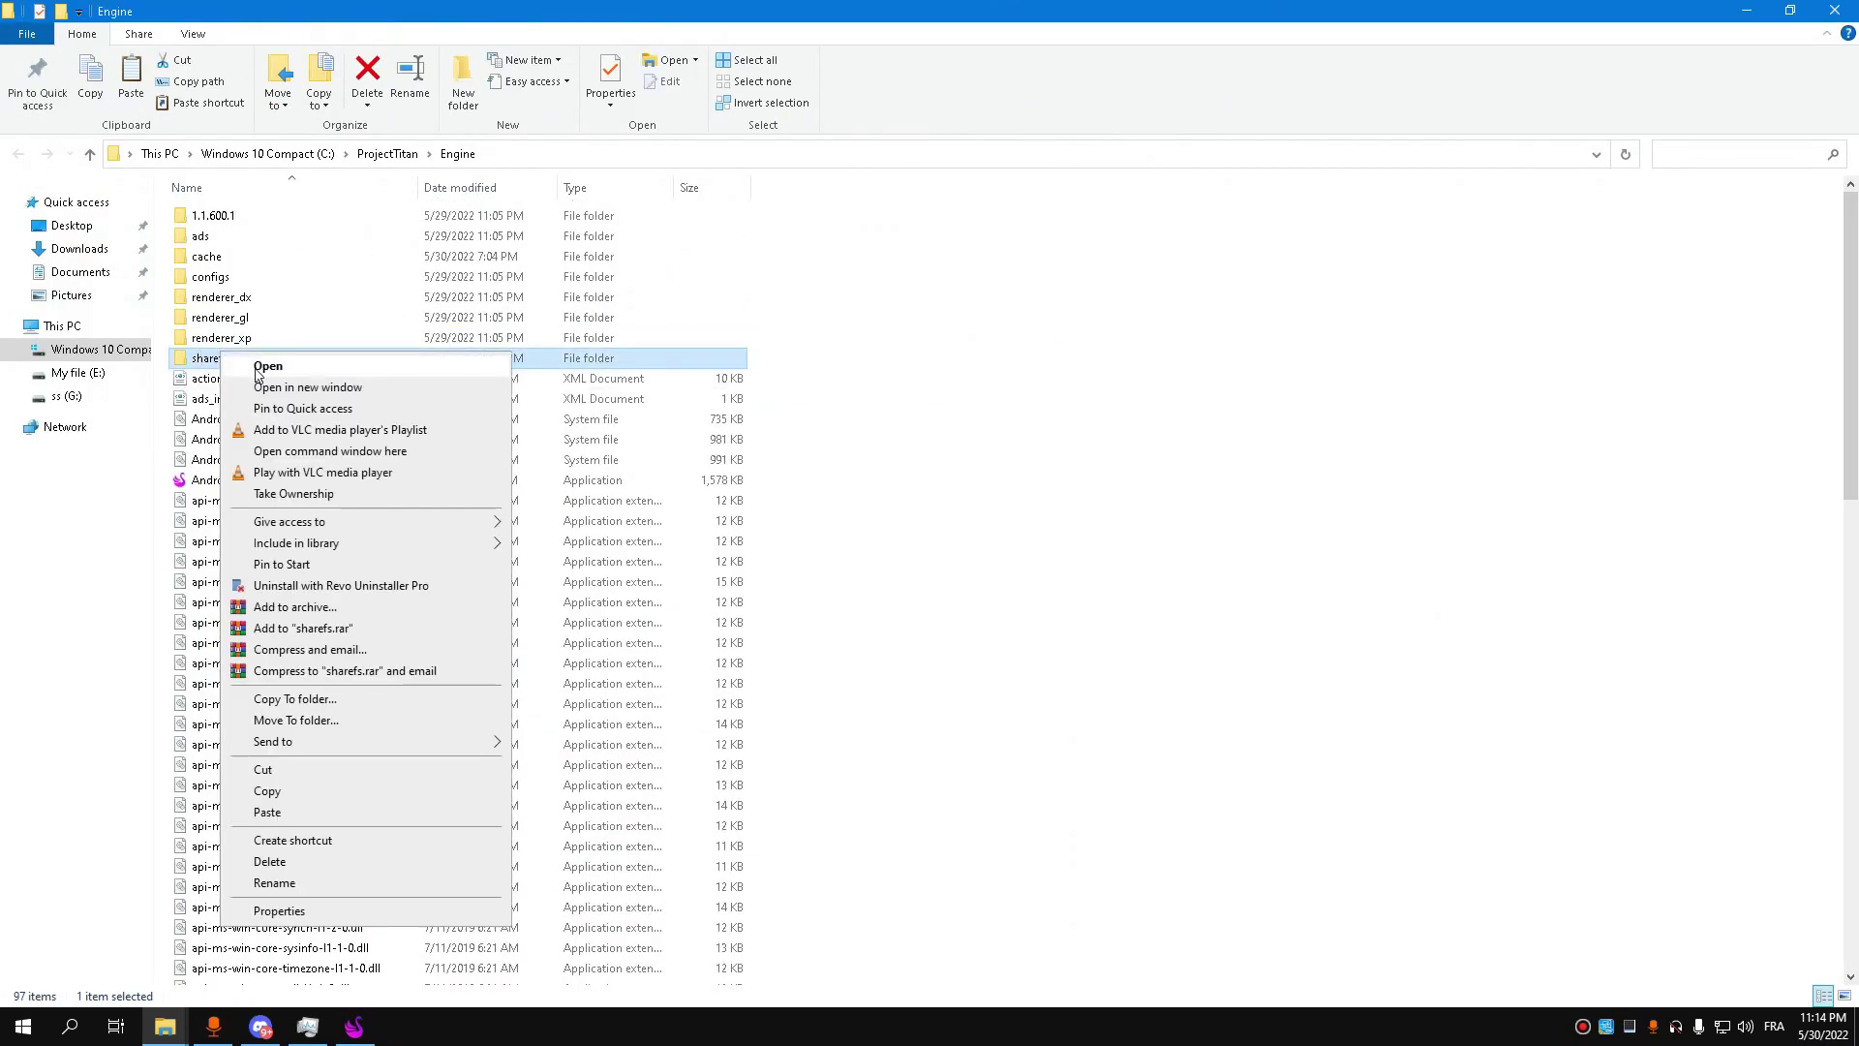
left_click(257, 368)
right_click(353, 356)
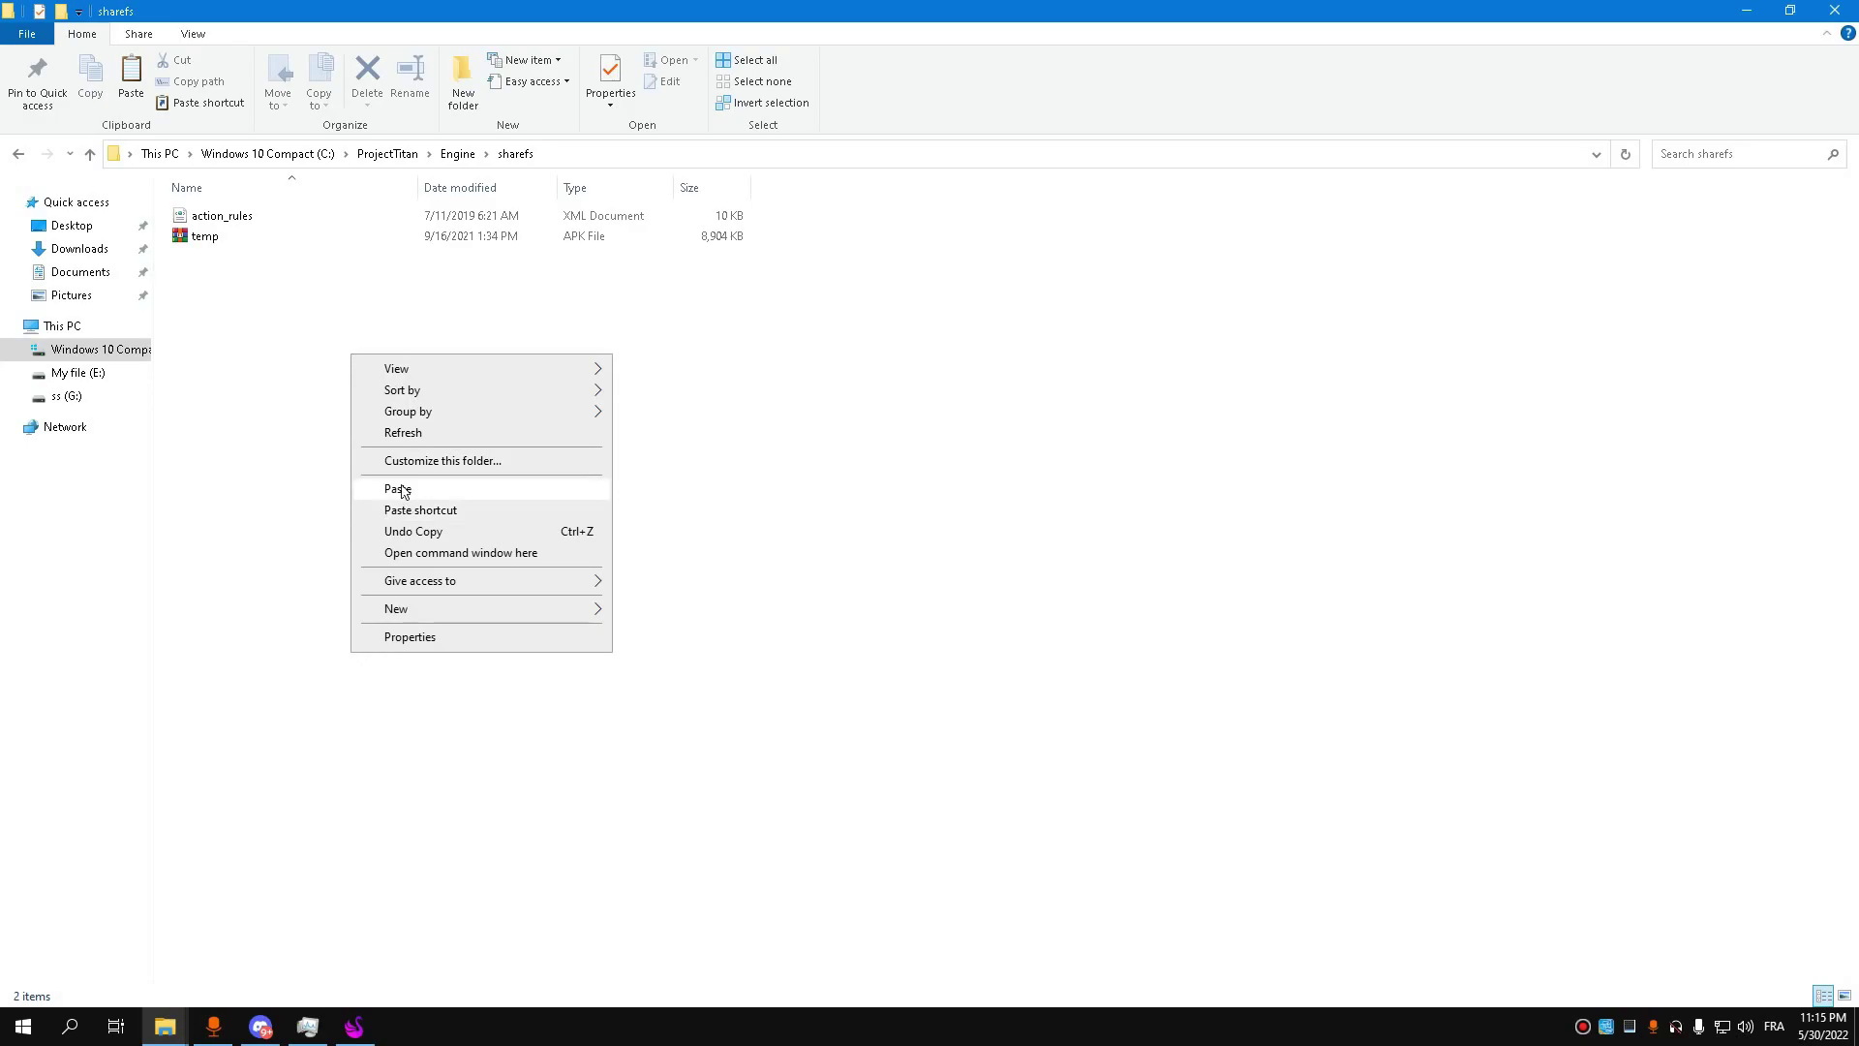
left_click(402, 492)
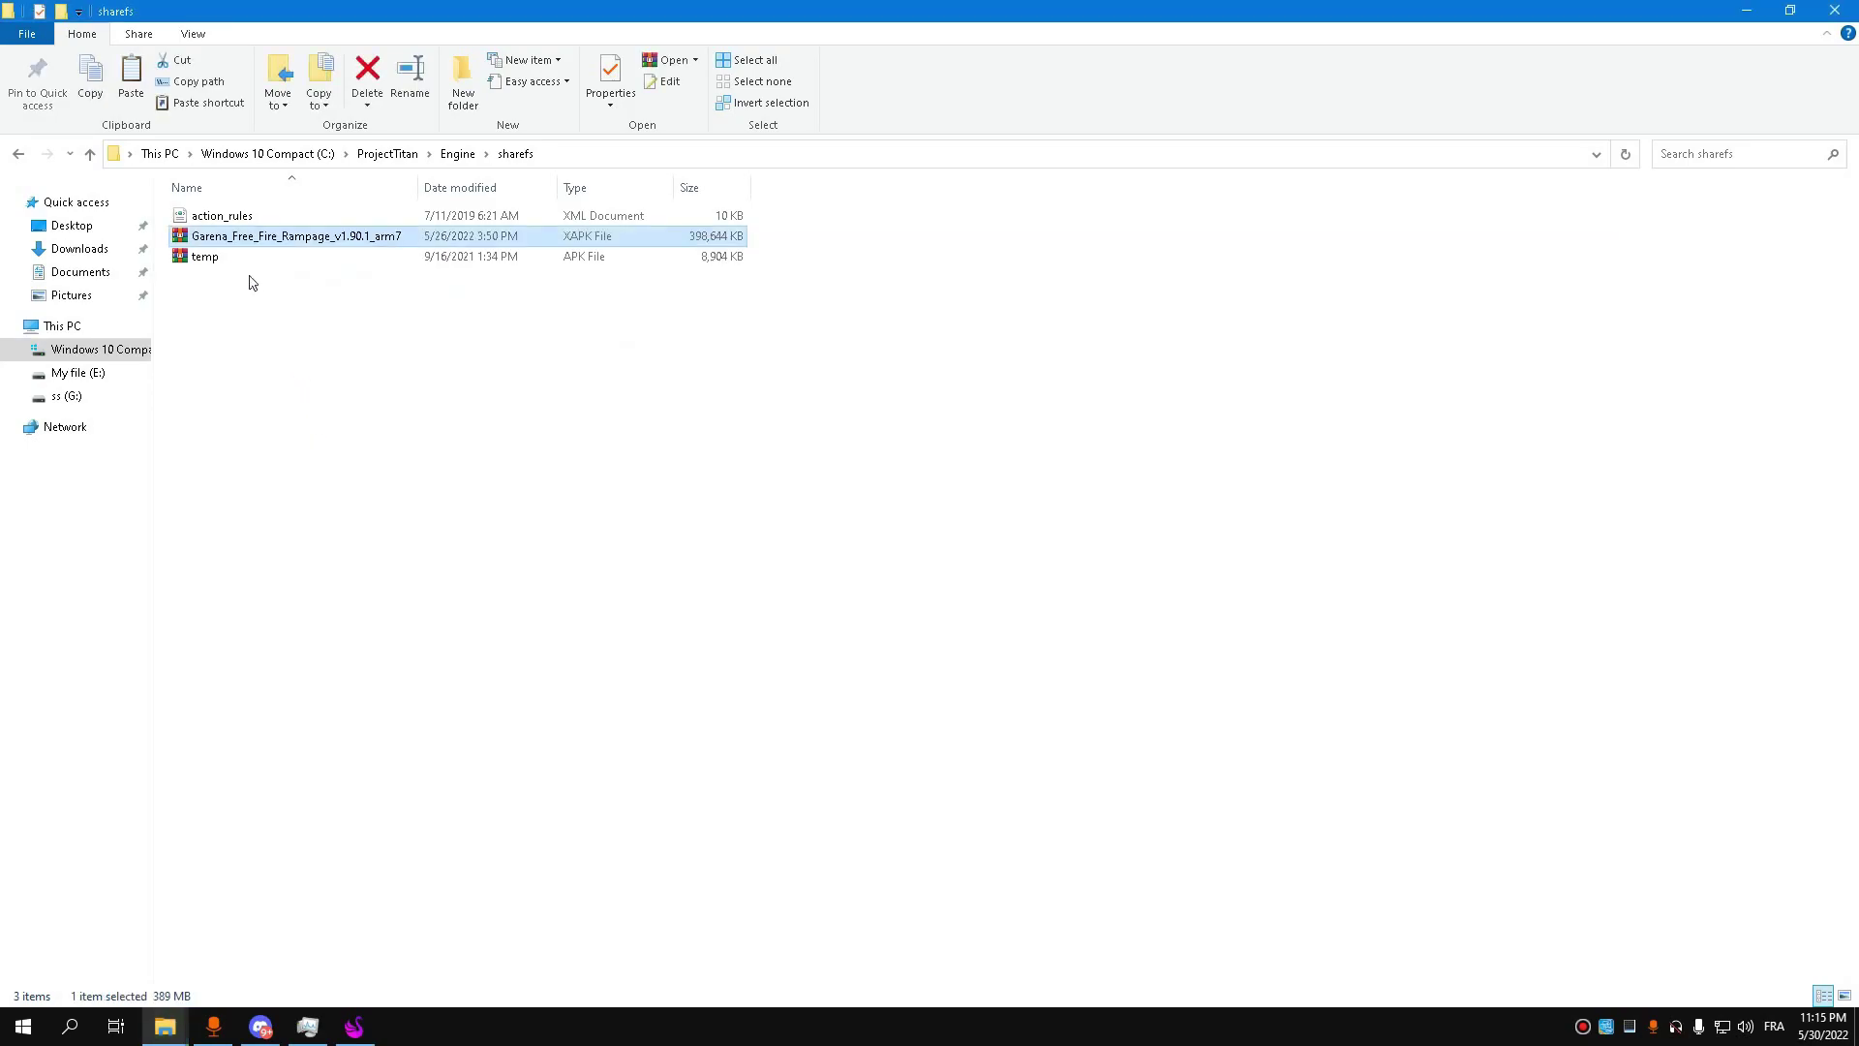
Step: Open the pasted XAPK as an archive and extract its Android folder into sharefs
right_click(224, 229)
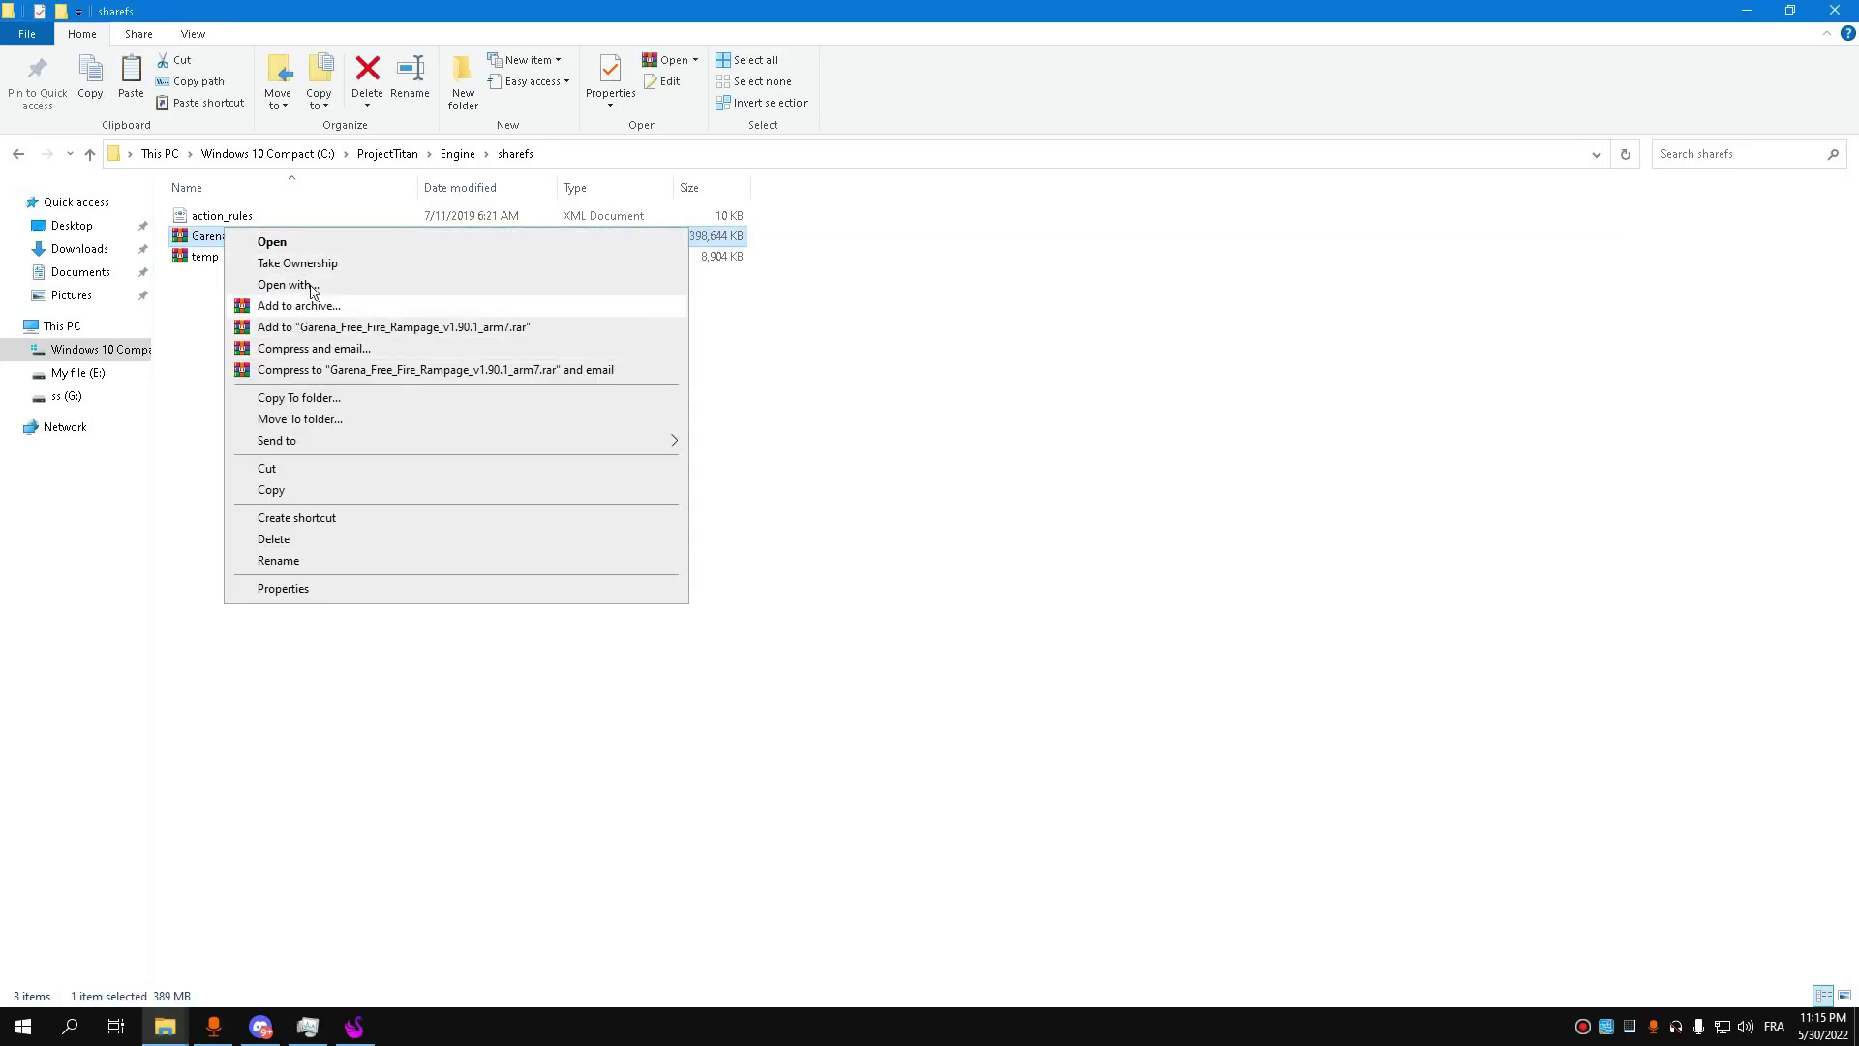
left_click(287, 244)
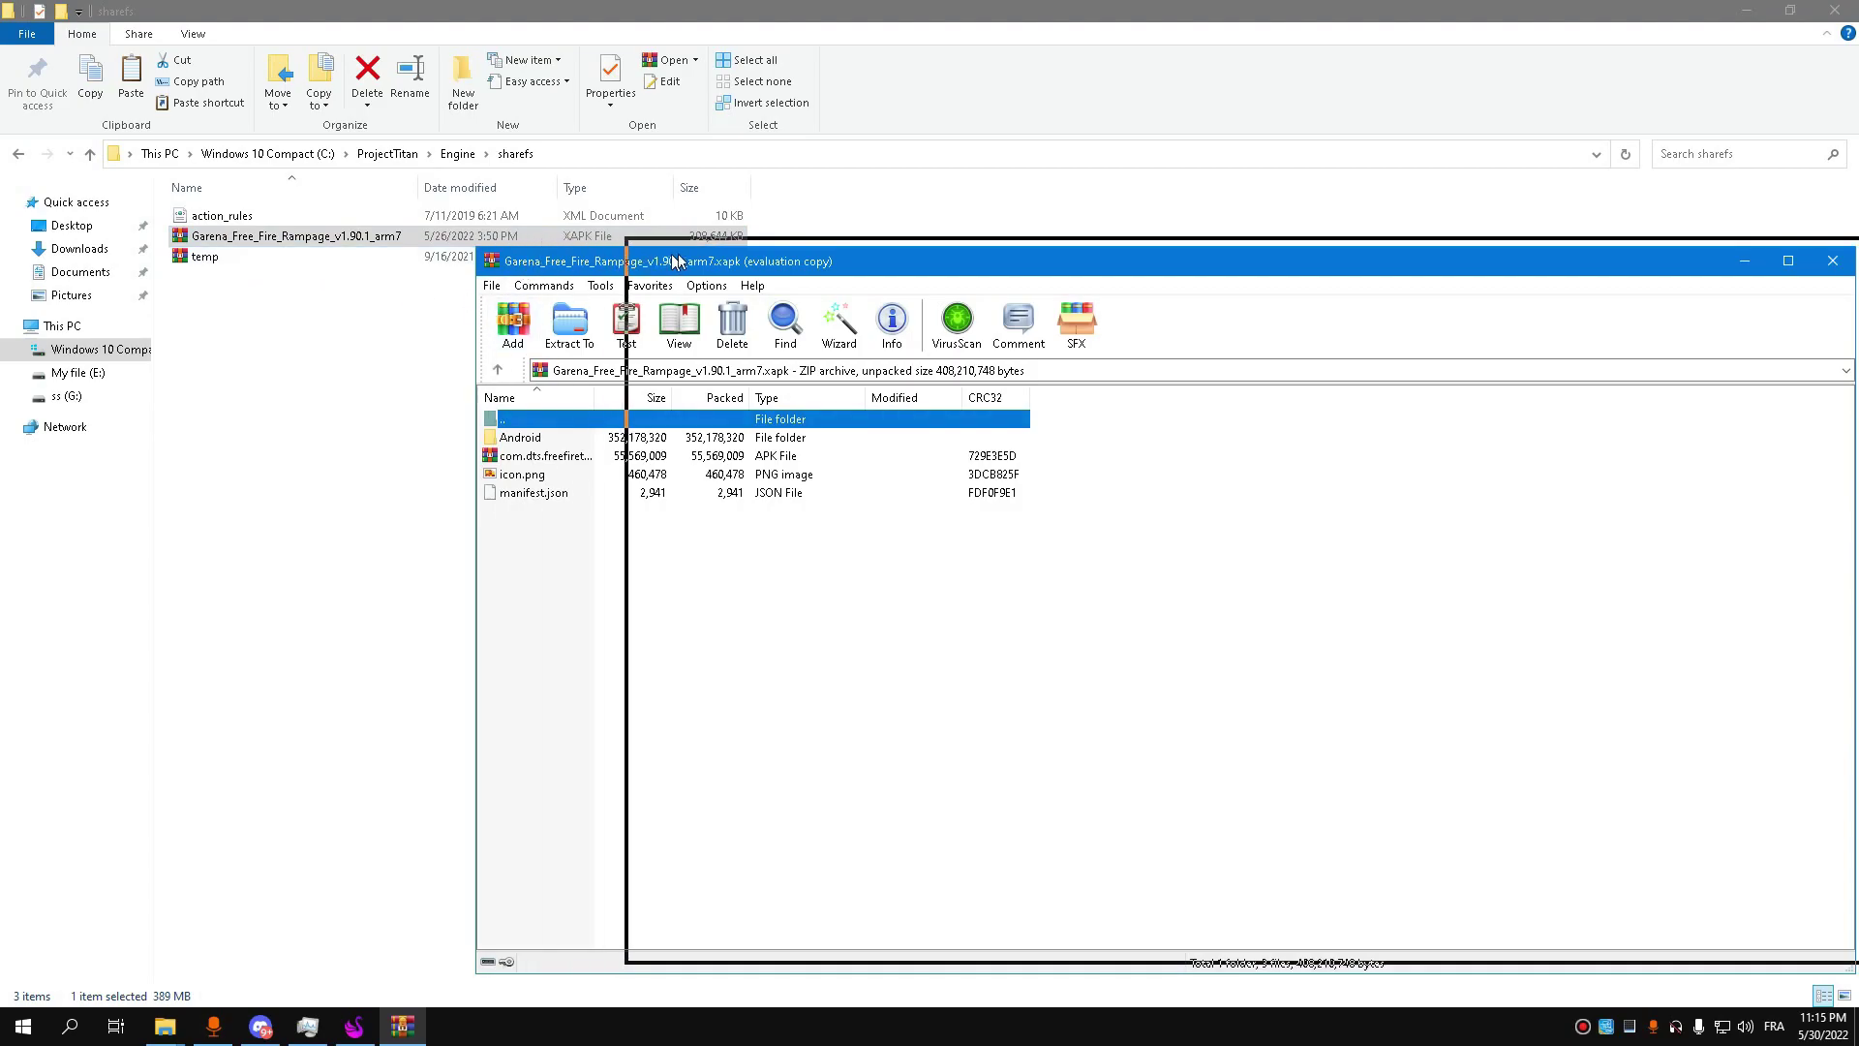
left_click(903, 582)
left_click_drag(865, 618, 649, 446)
left_click(836, 578)
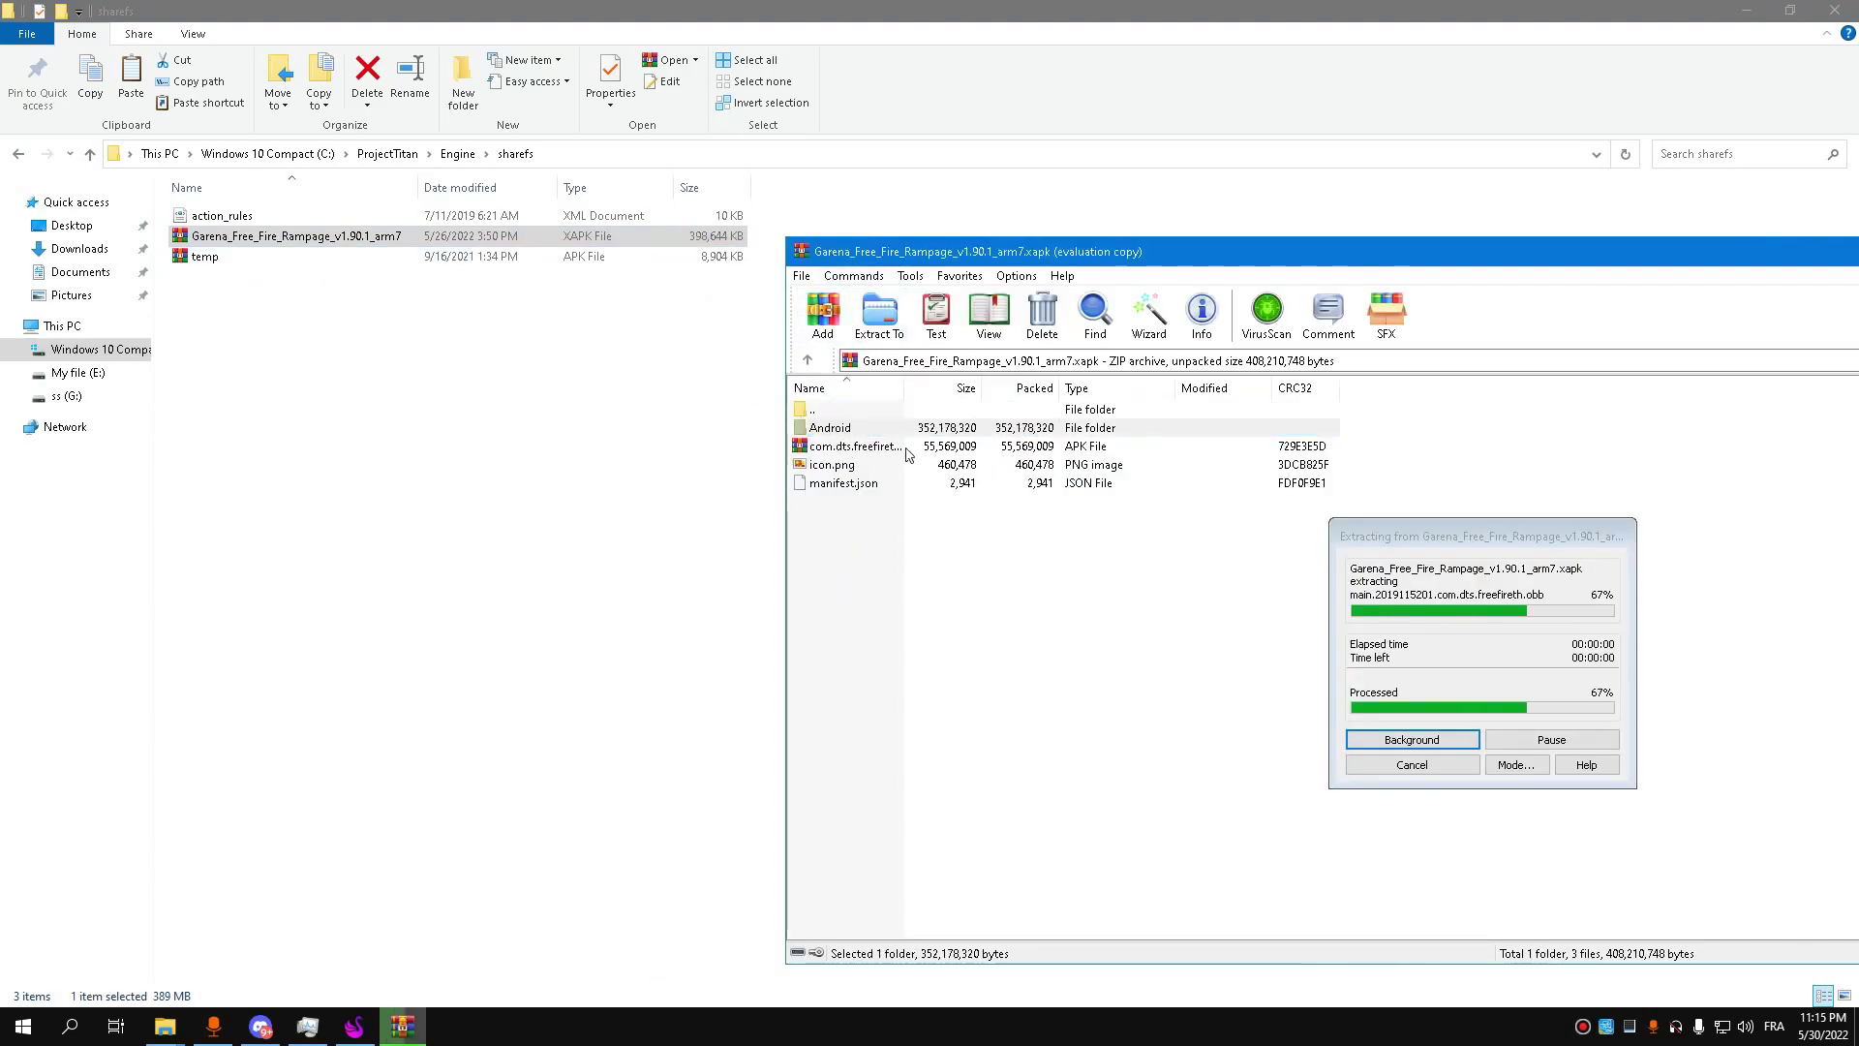
Step: Extract the com.dts.freefireth APK from the archive into sharefs and return to the emulator's app list
left_click(402, 1026)
left_click_drag(852, 446, 616, 283)
left_click(1835, 9)
left_click(1206, 589)
right_click(1339, 235)
left_click_drag(1164, 251, 535, 252)
left_click(1515, 251)
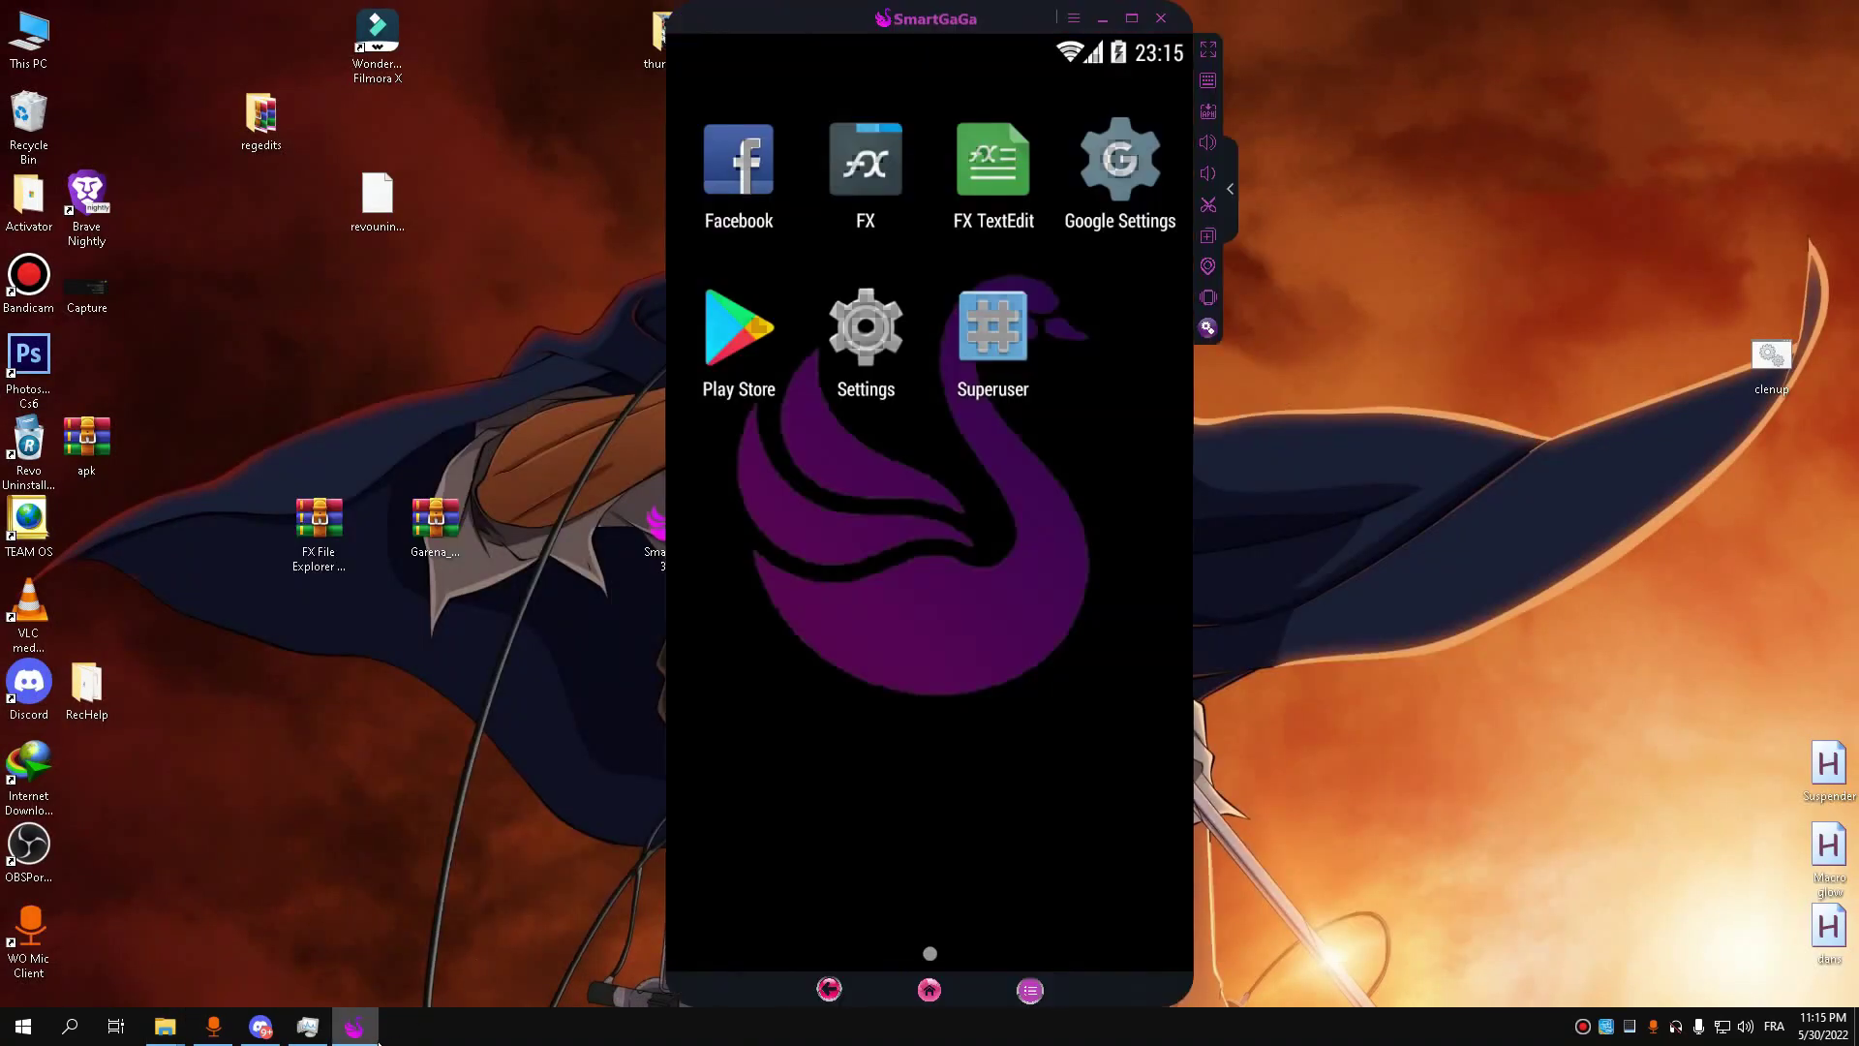
Step: Launch the FX file manager and complete its introduction with the 7-day FX Plus trial enabled
left_click(883, 235)
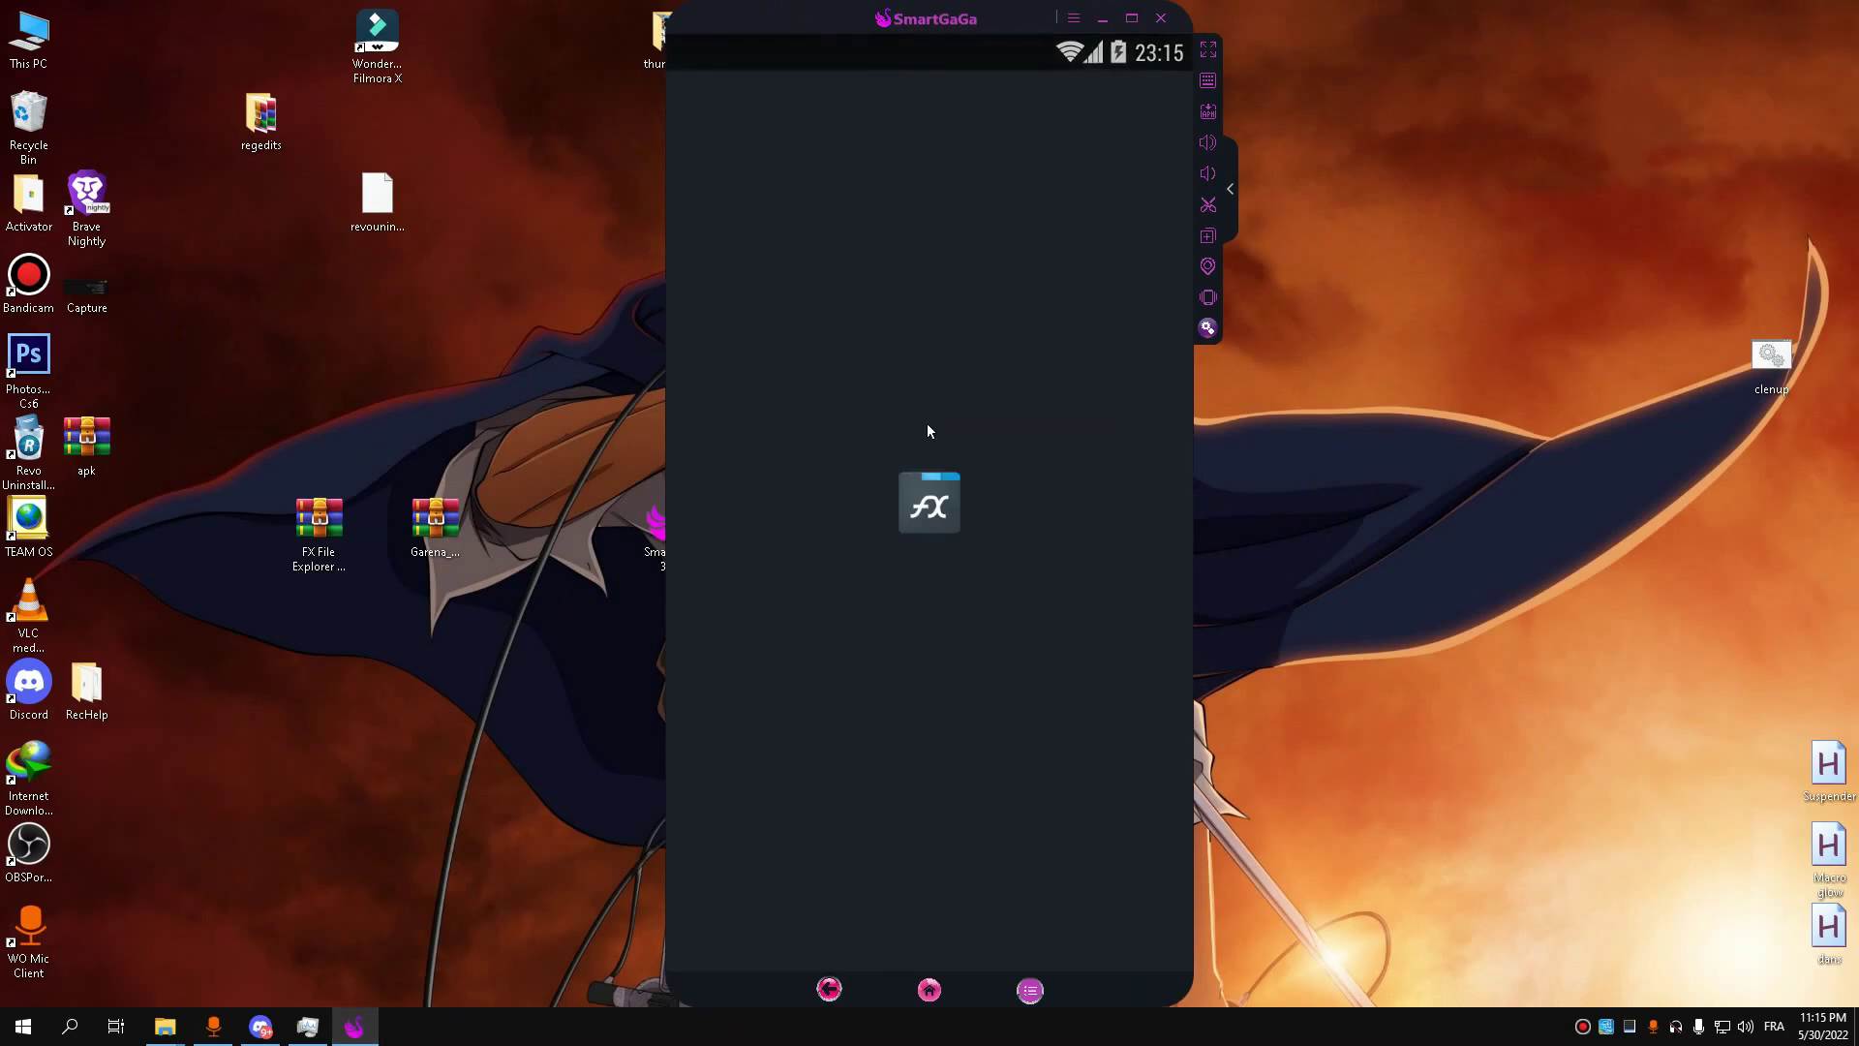
left_click(1106, 912)
left_click(884, 764)
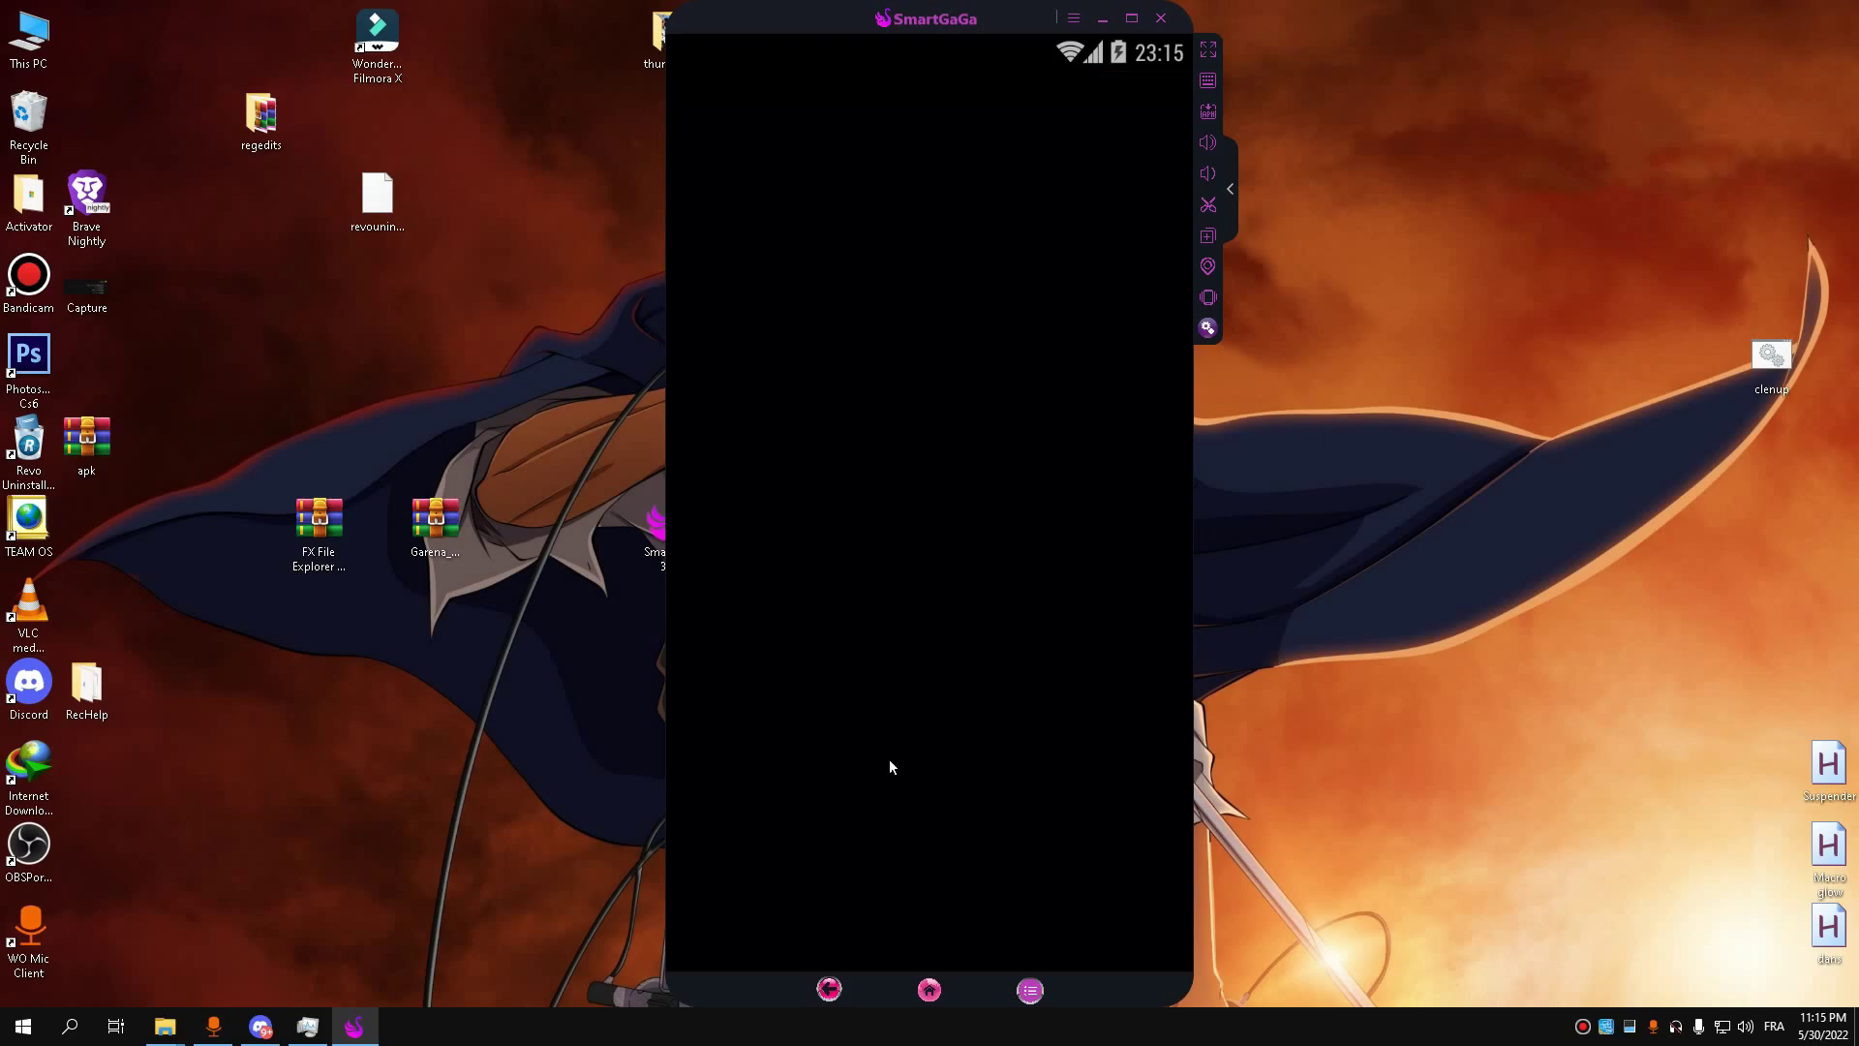
left_click_drag(1075, 784, 794, 778)
left_click_drag(1065, 776, 775, 783)
left_click_drag(910, 786, 697, 782)
left_click_drag(1016, 778, 595, 788)
left_click(910, 812)
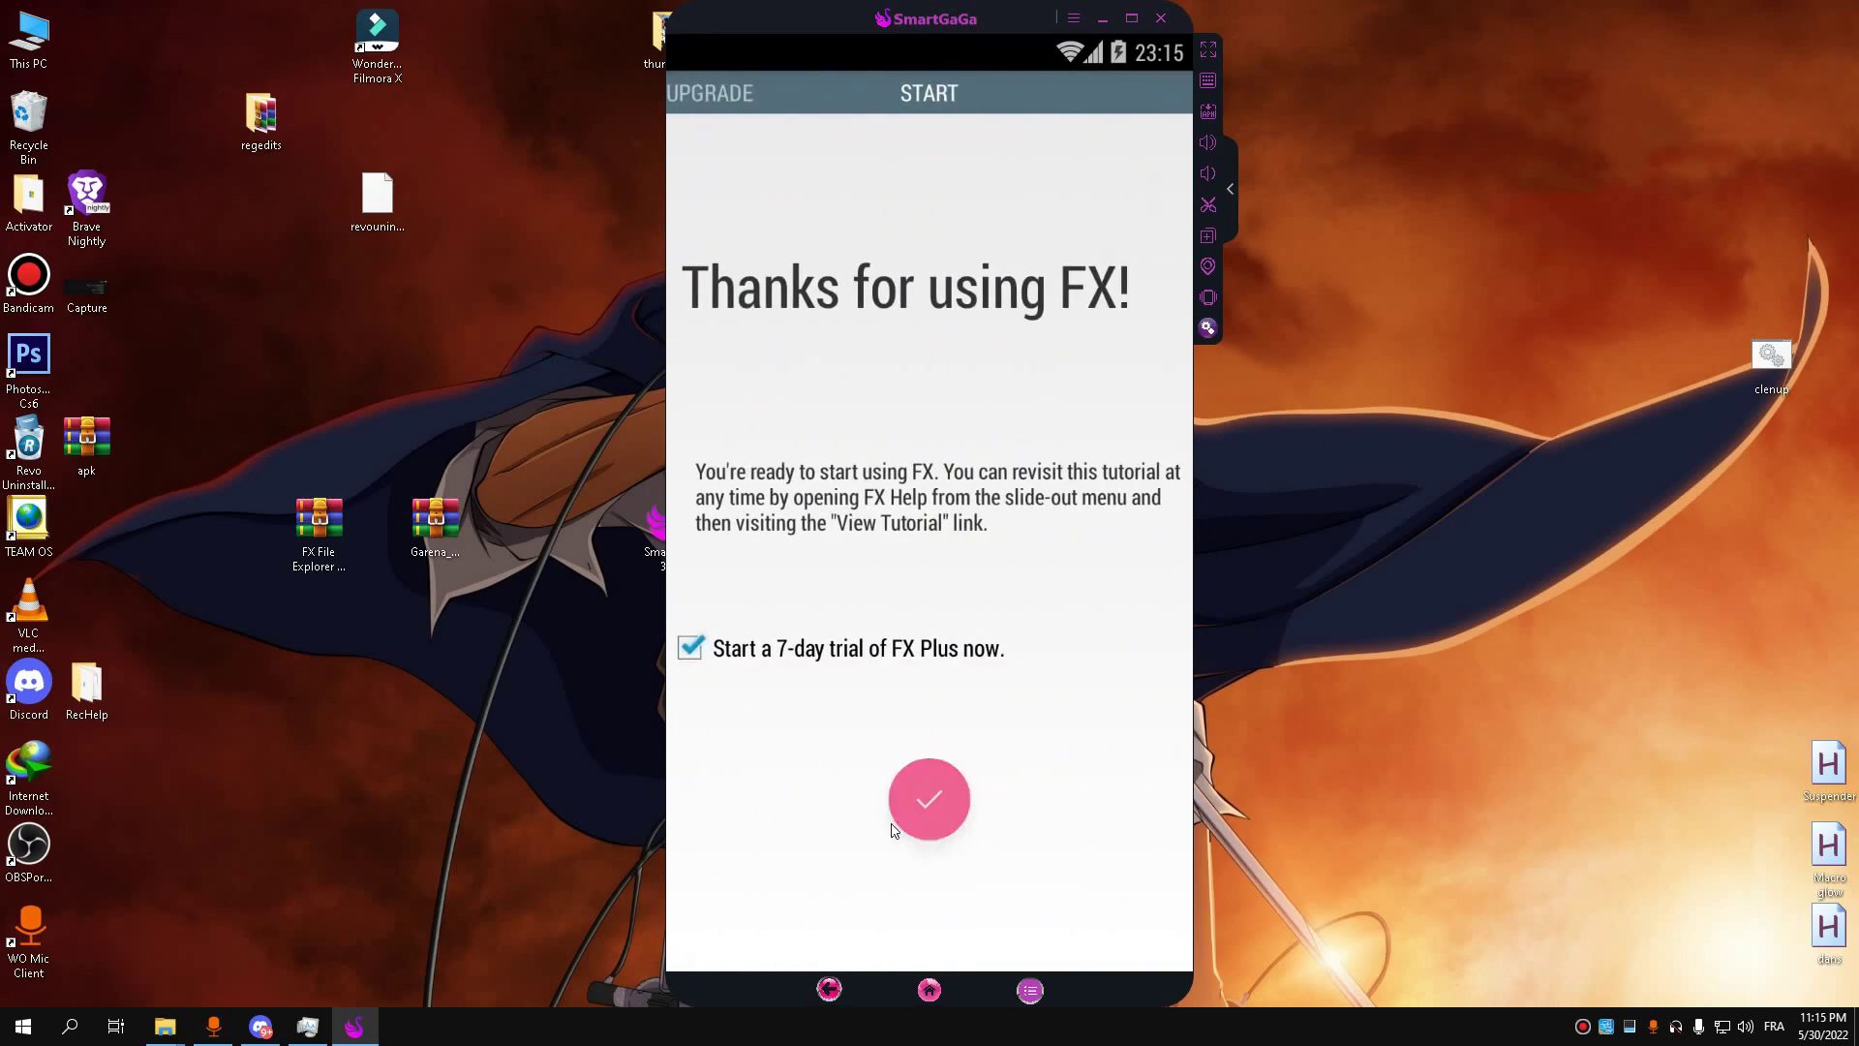
Step: Install Free Fire from com.dts.freefireth.apk in the System share folder and close the installer
left_click(794, 436)
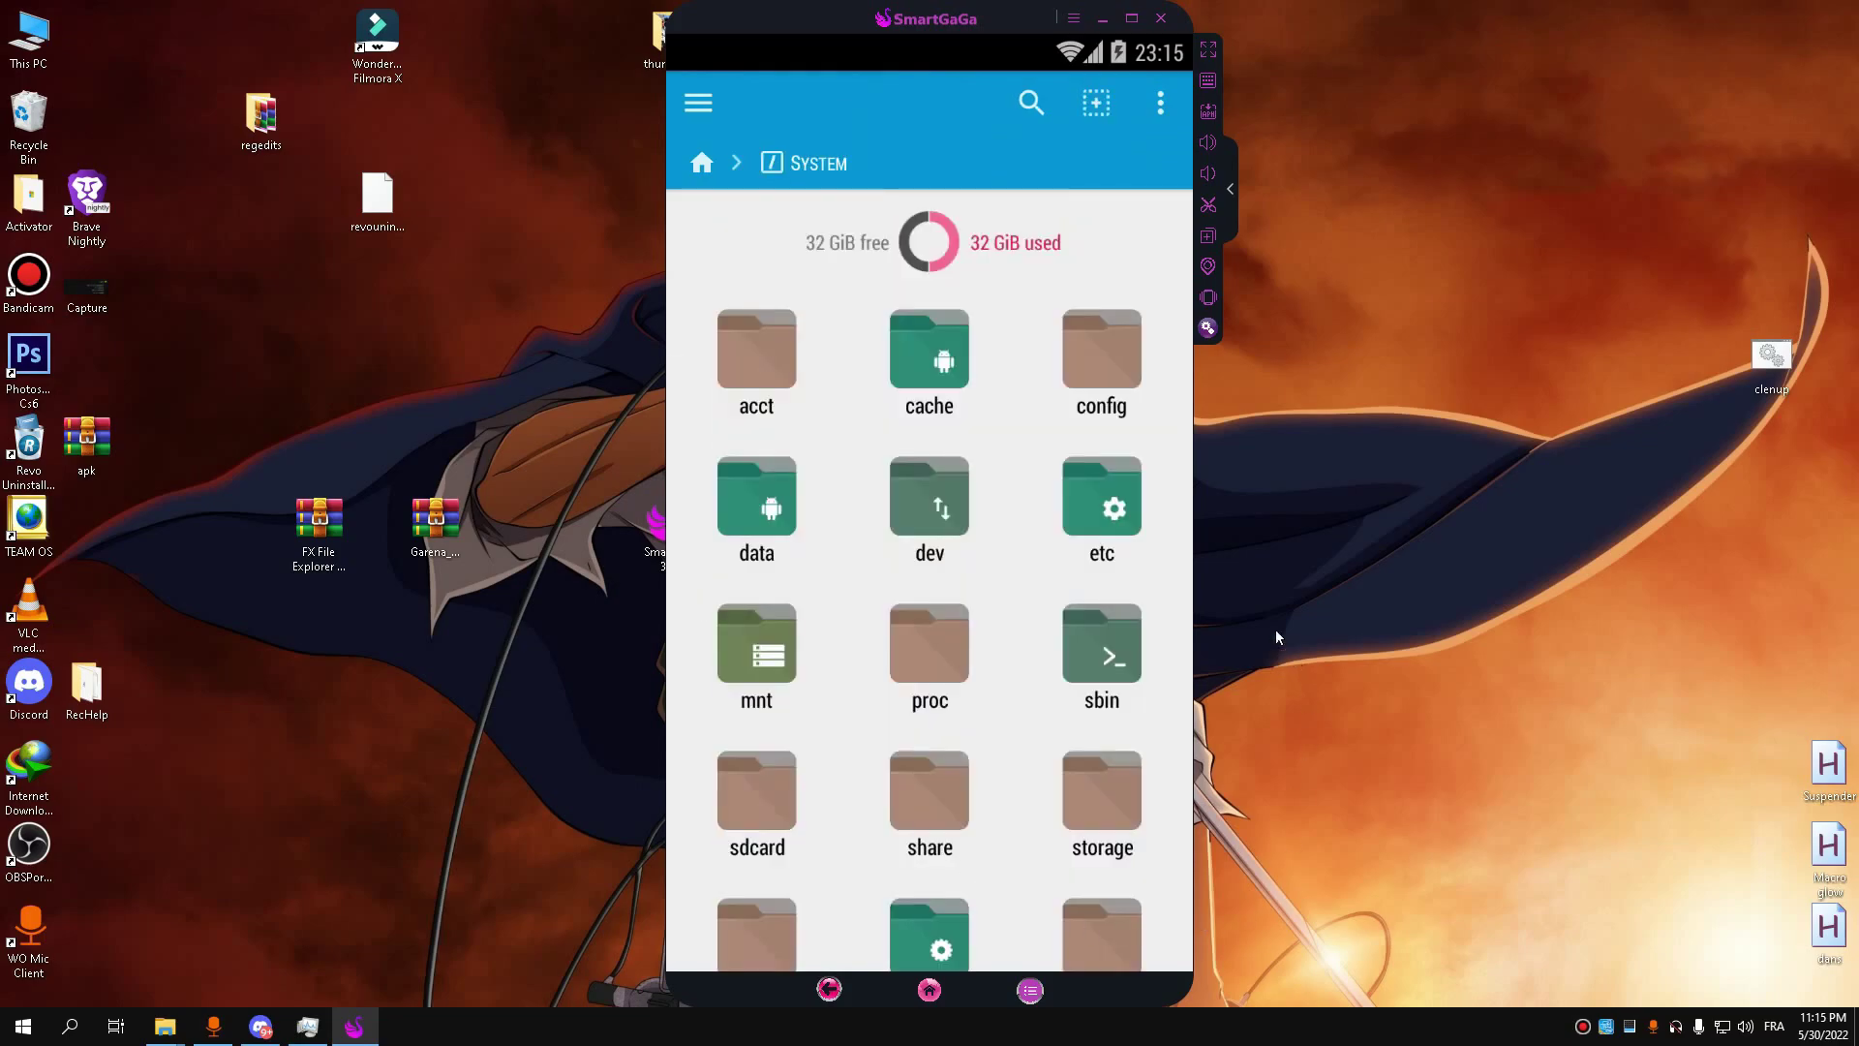
left_click(935, 836)
left_click(1100, 968)
left_click(1085, 953)
left_click(1085, 953)
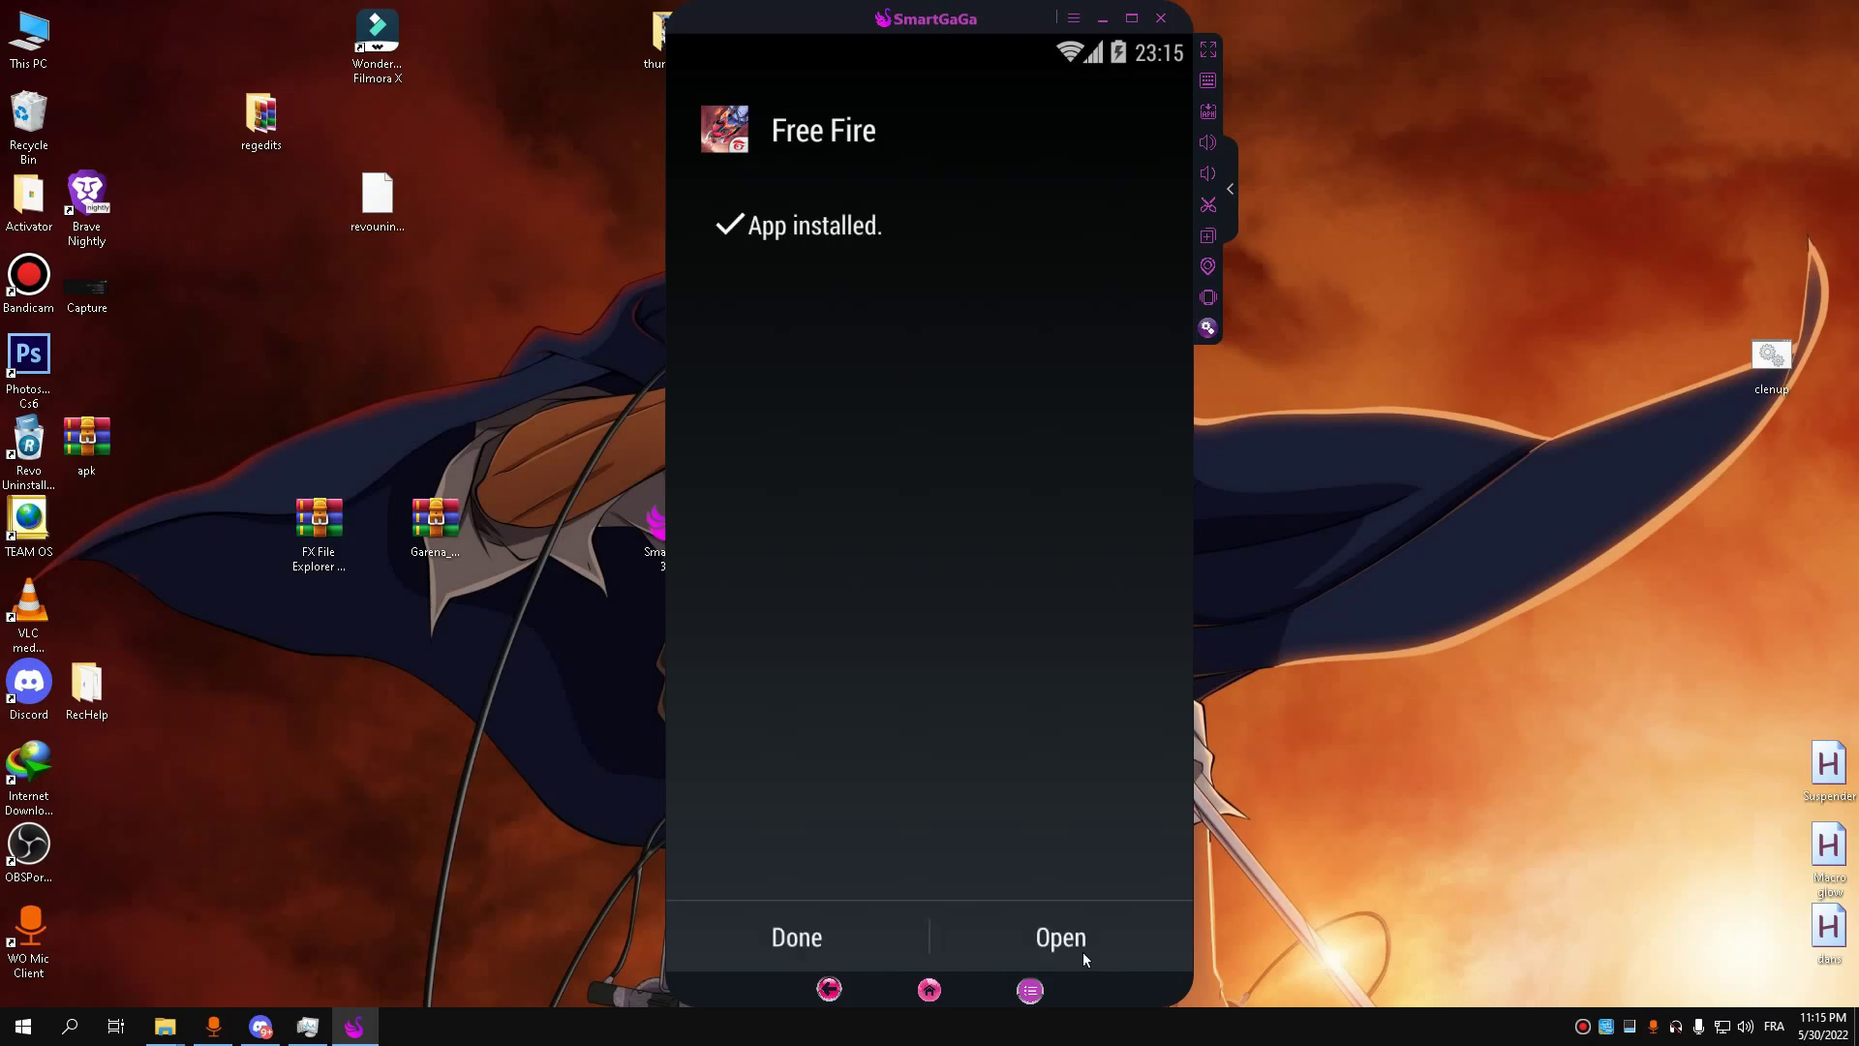
left_click(707, 937)
Step: Copy the Android folder from share into Main Storage, resolving the name conflict with Overwrite / Merge
left_click(743, 296)
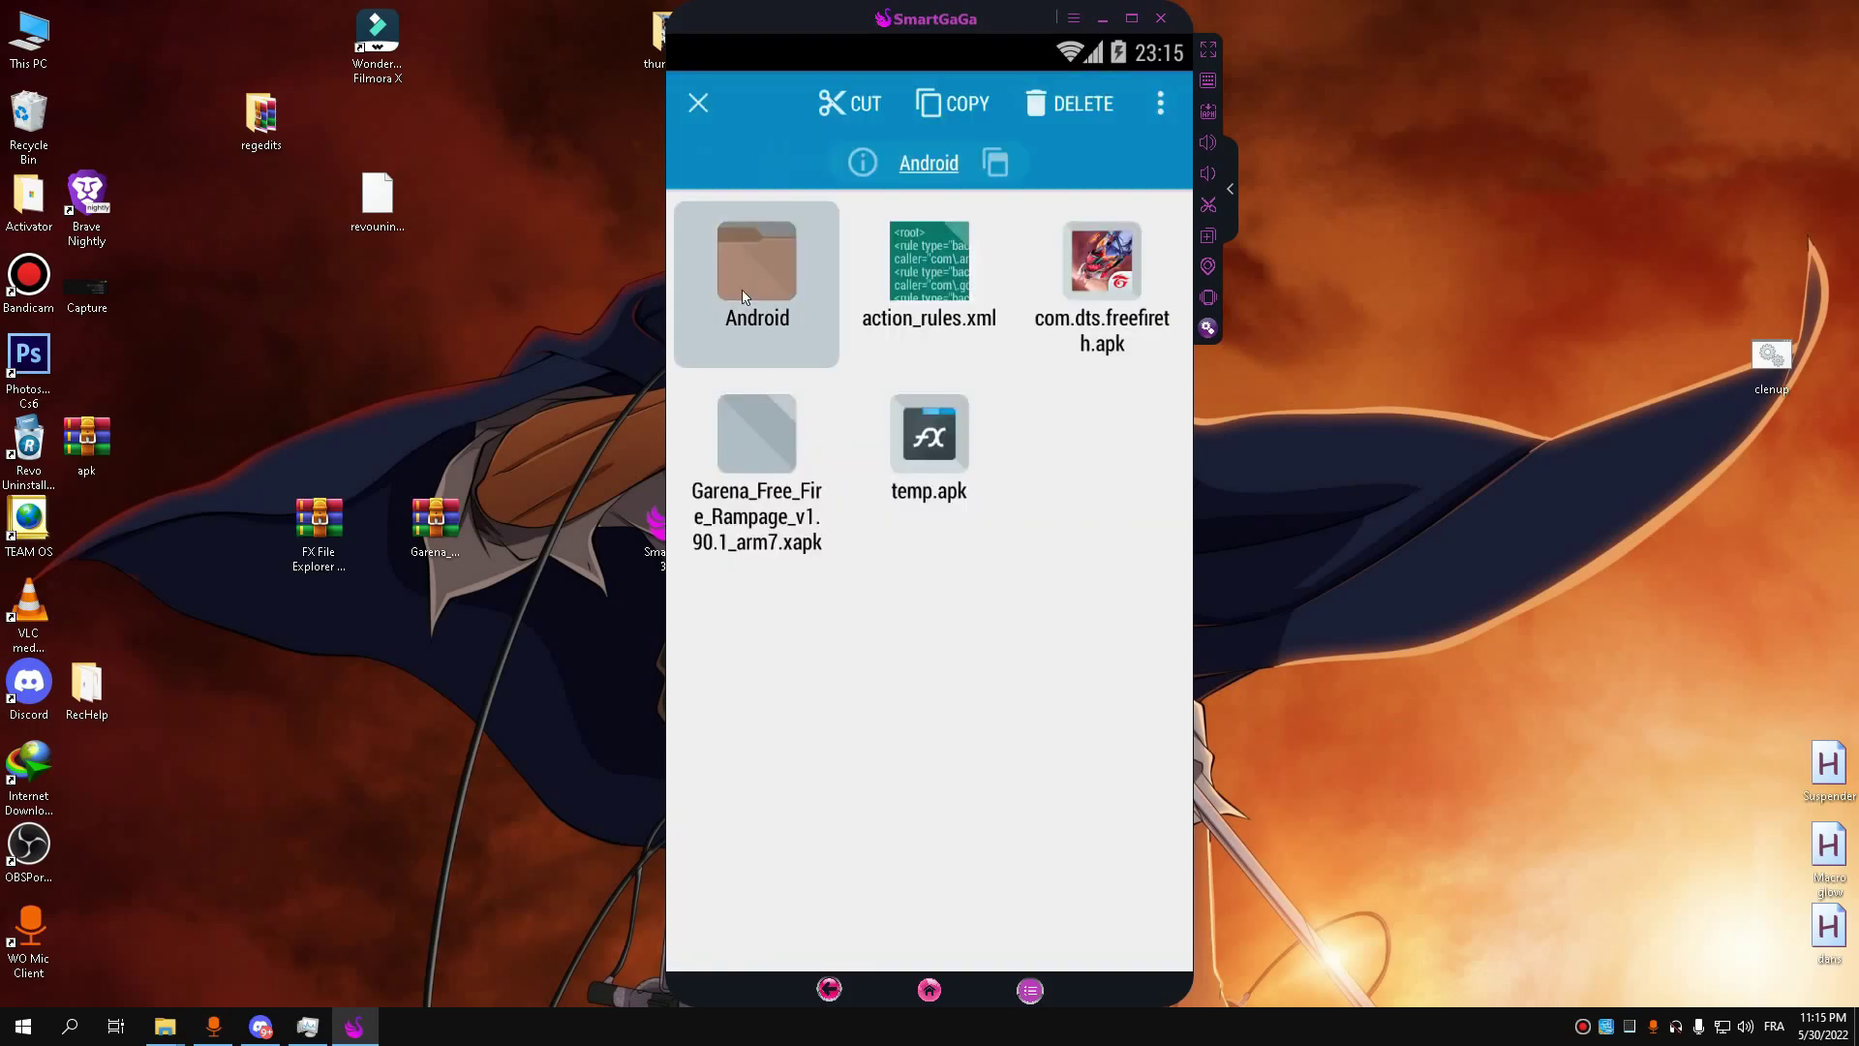
left_click(916, 102)
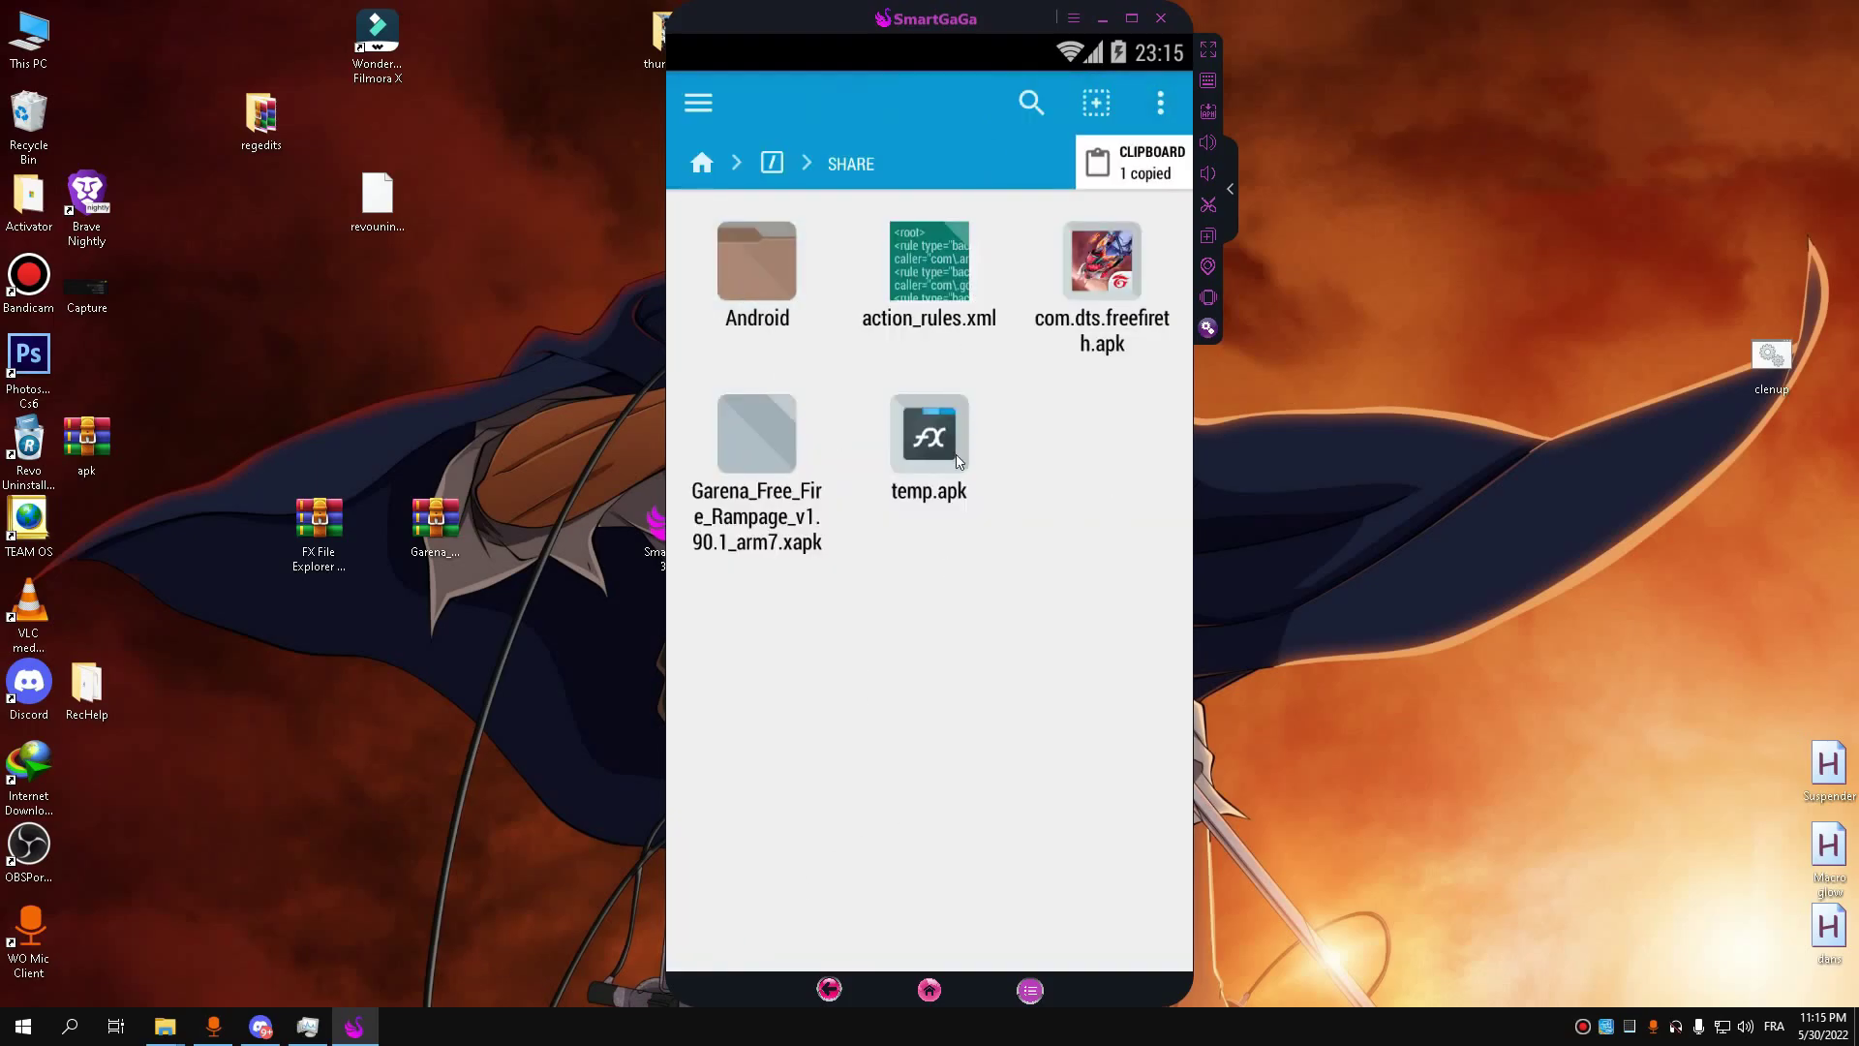
left_click(703, 165)
left_click(1122, 311)
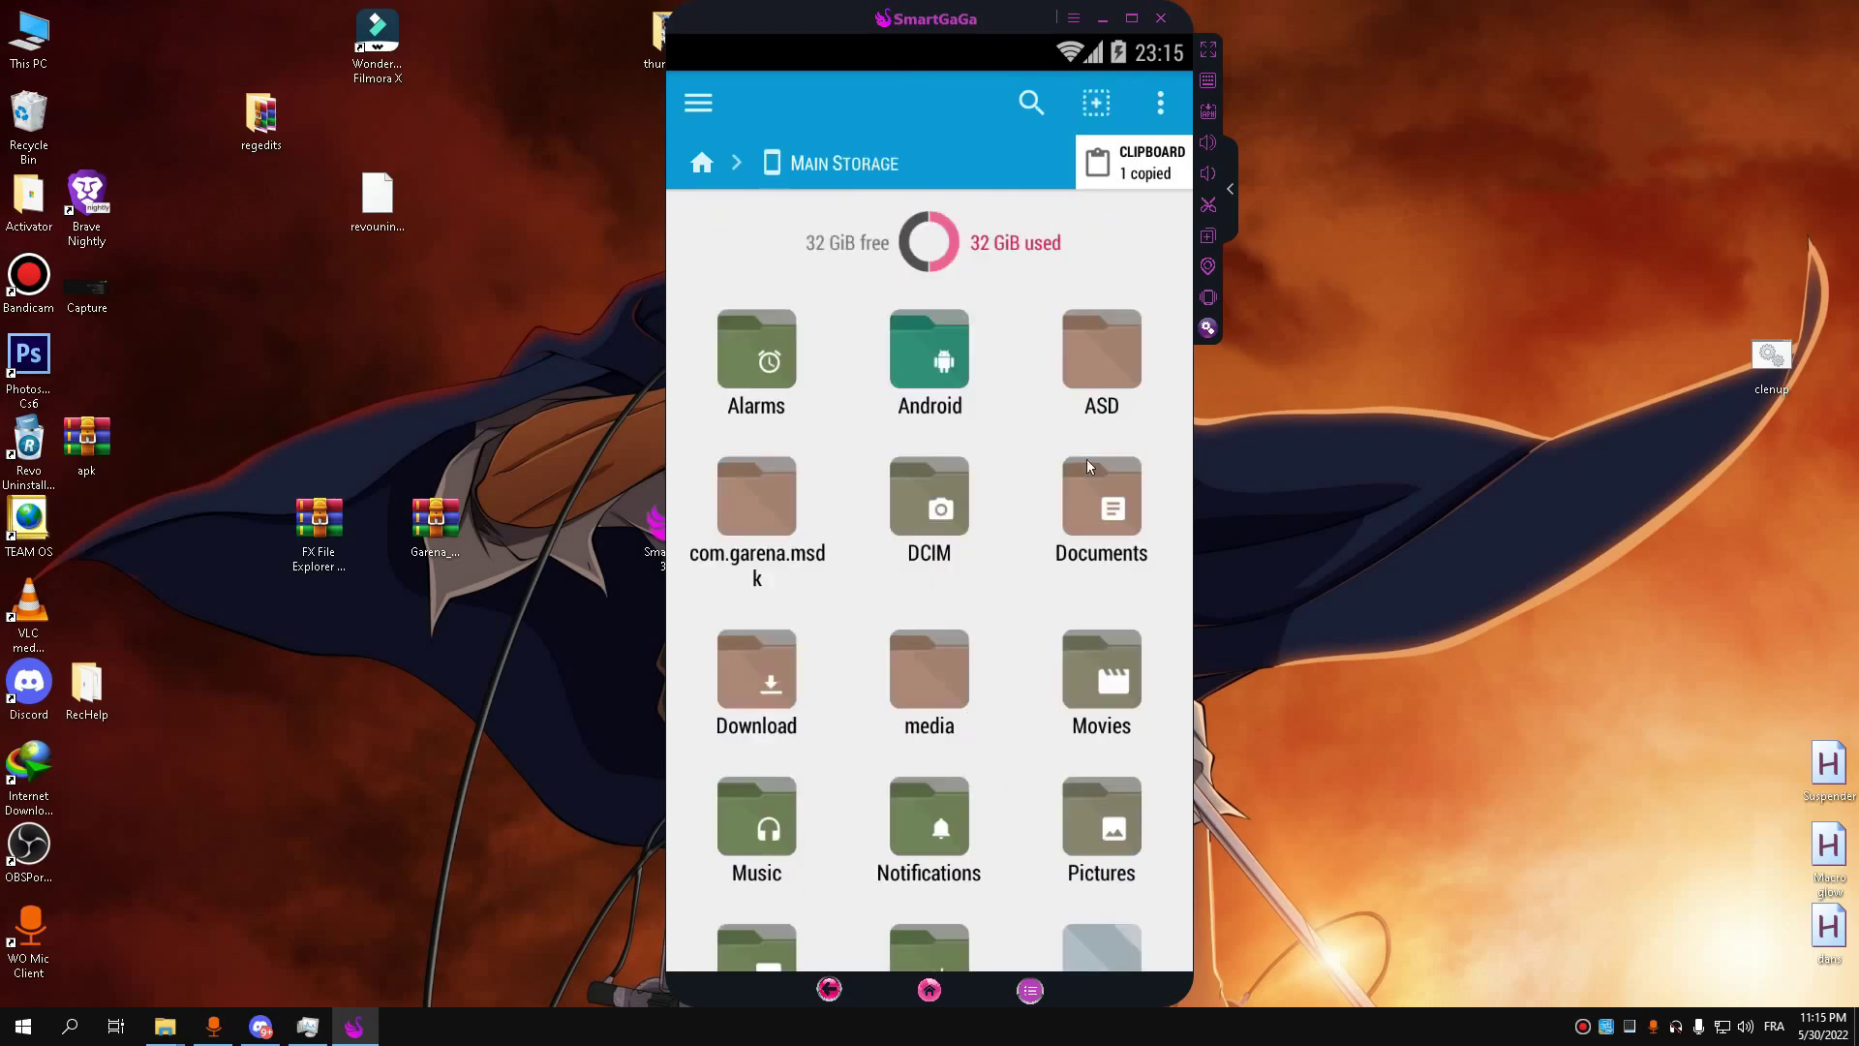
left_click(1144, 170)
left_click(1150, 927)
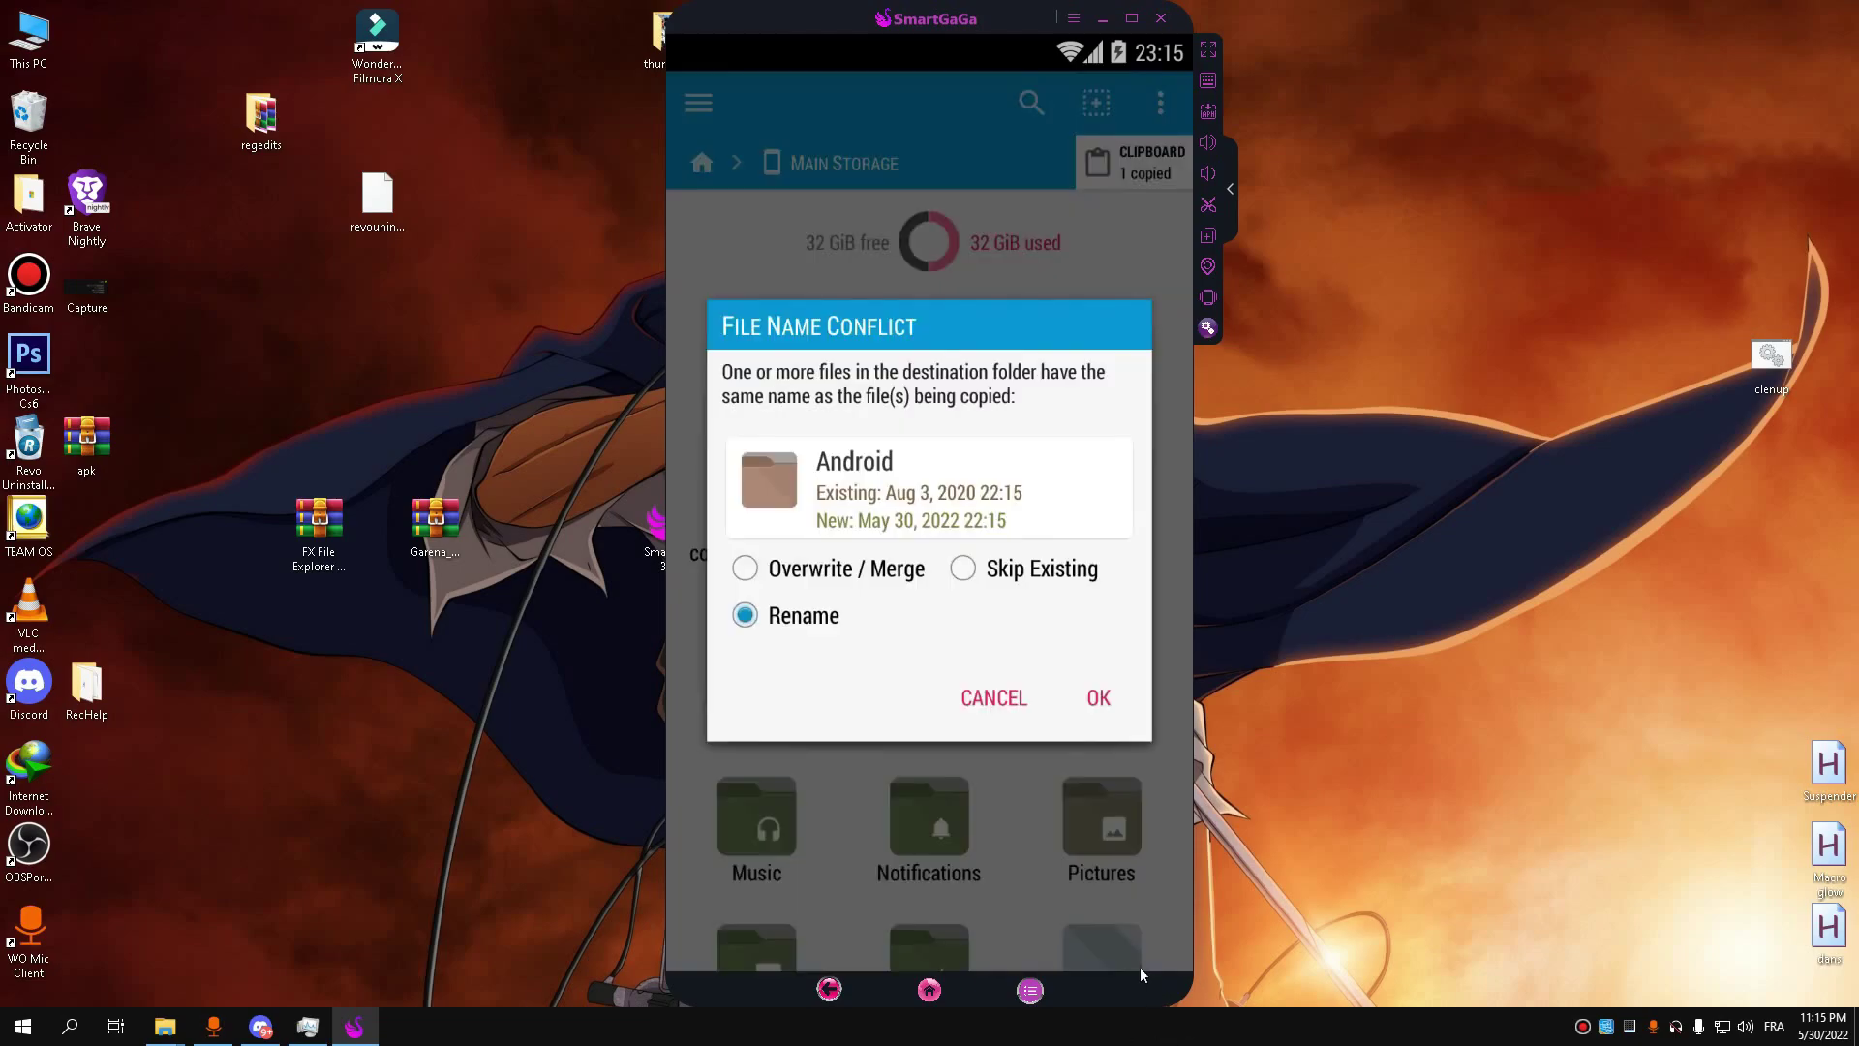
left_click(777, 567)
left_click(1100, 694)
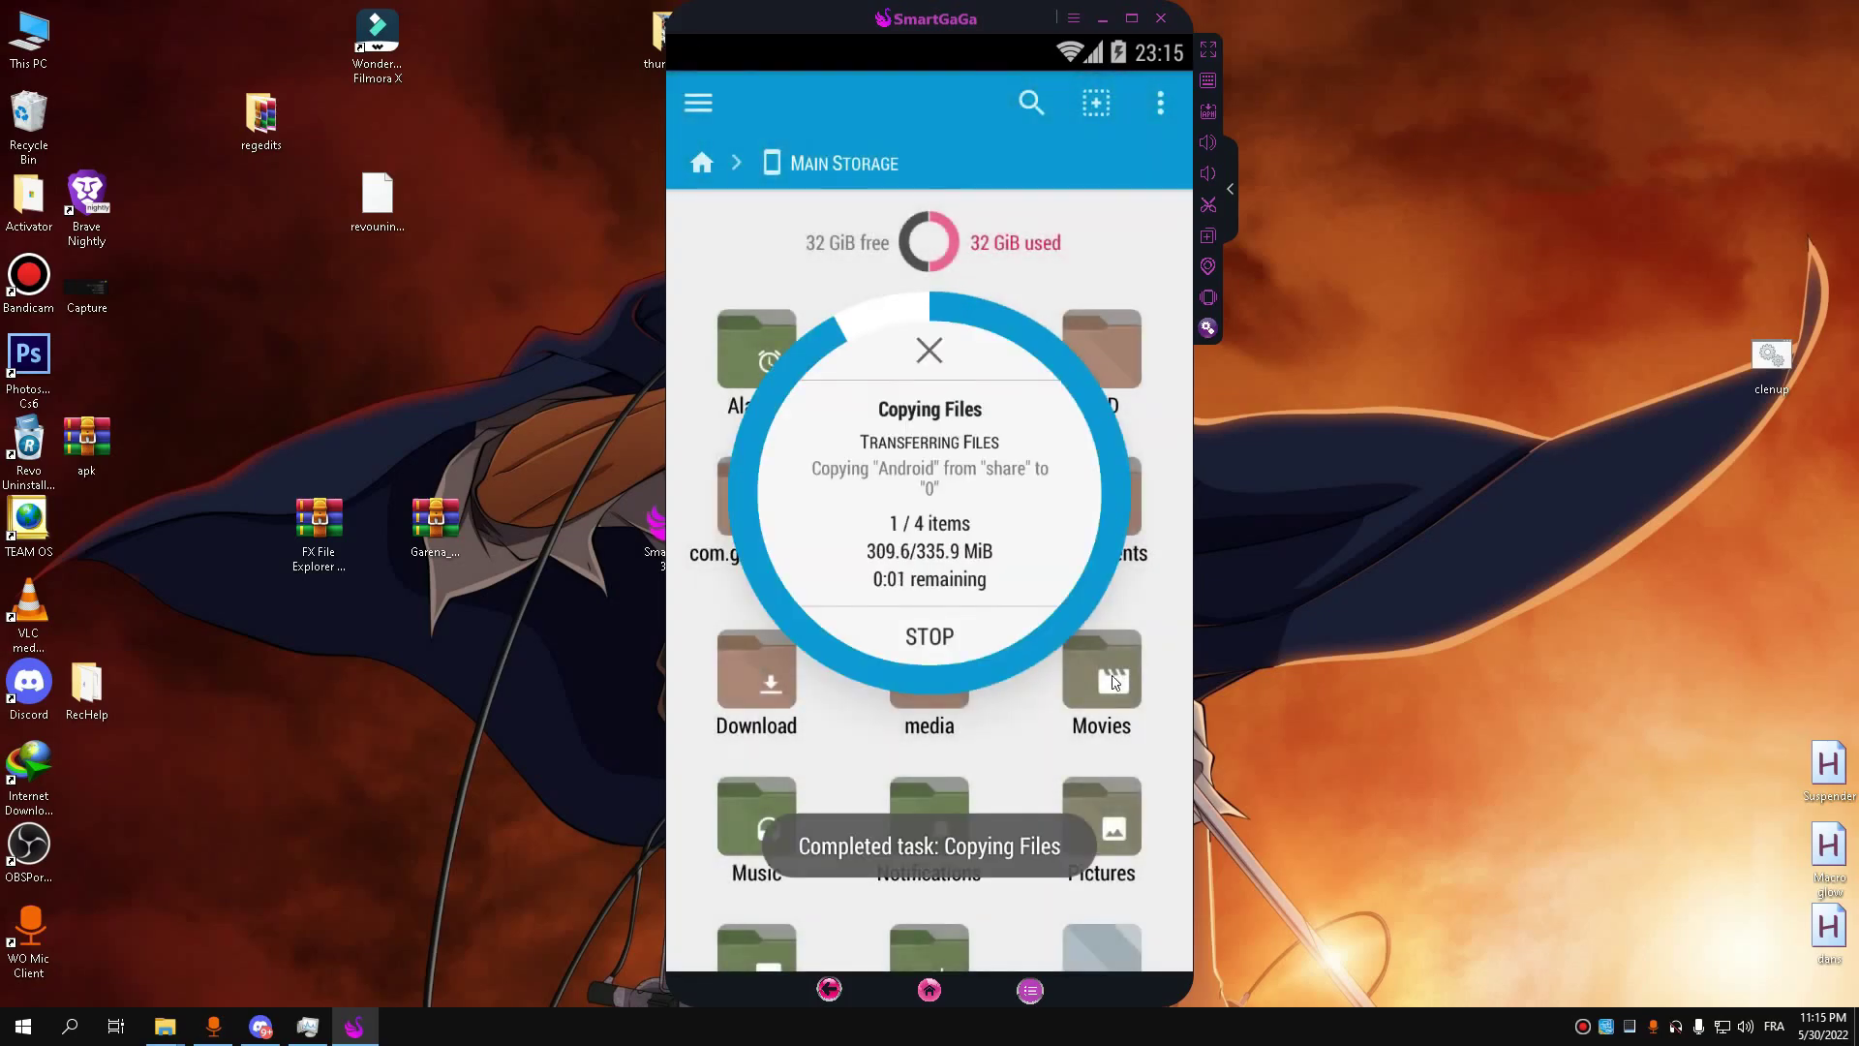
Step: Close FX from the recent apps and launch Free Fire, dismissing its key help window
left_click(1031, 991)
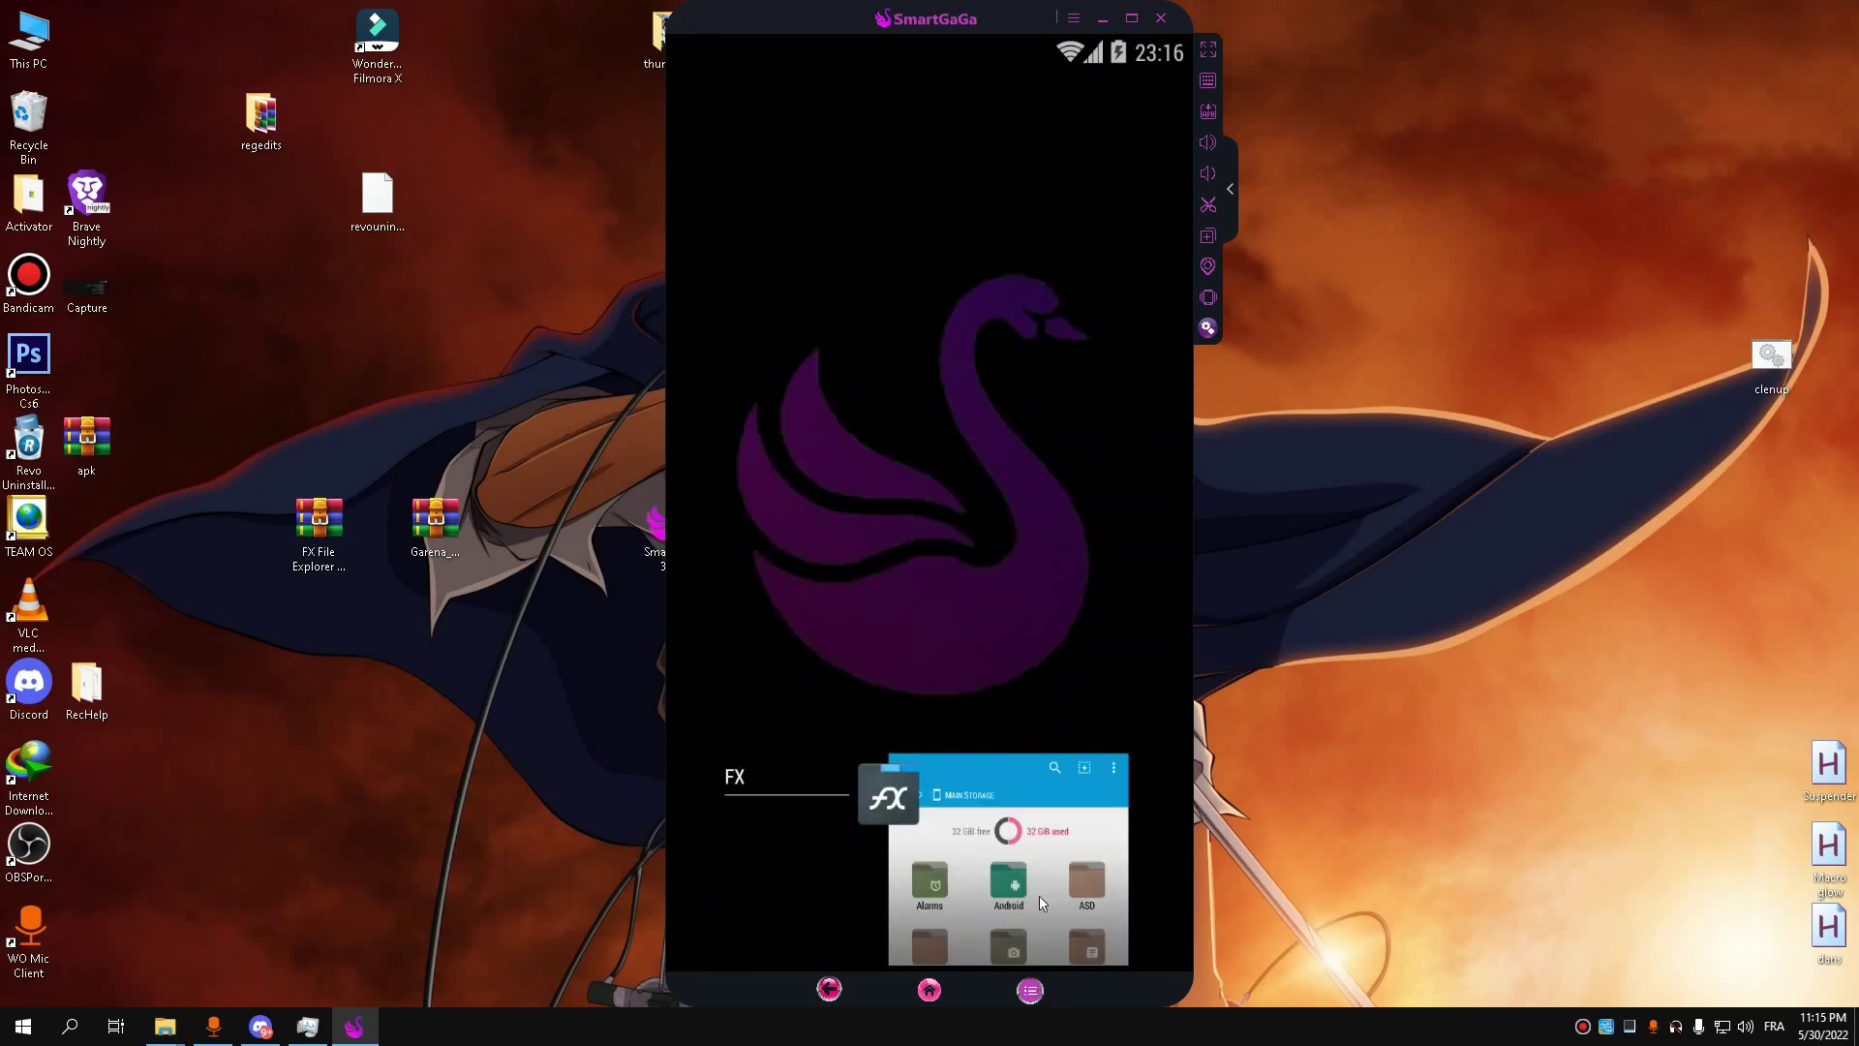
left_click_drag(1017, 898, 1173, 868)
left_click(827, 206)
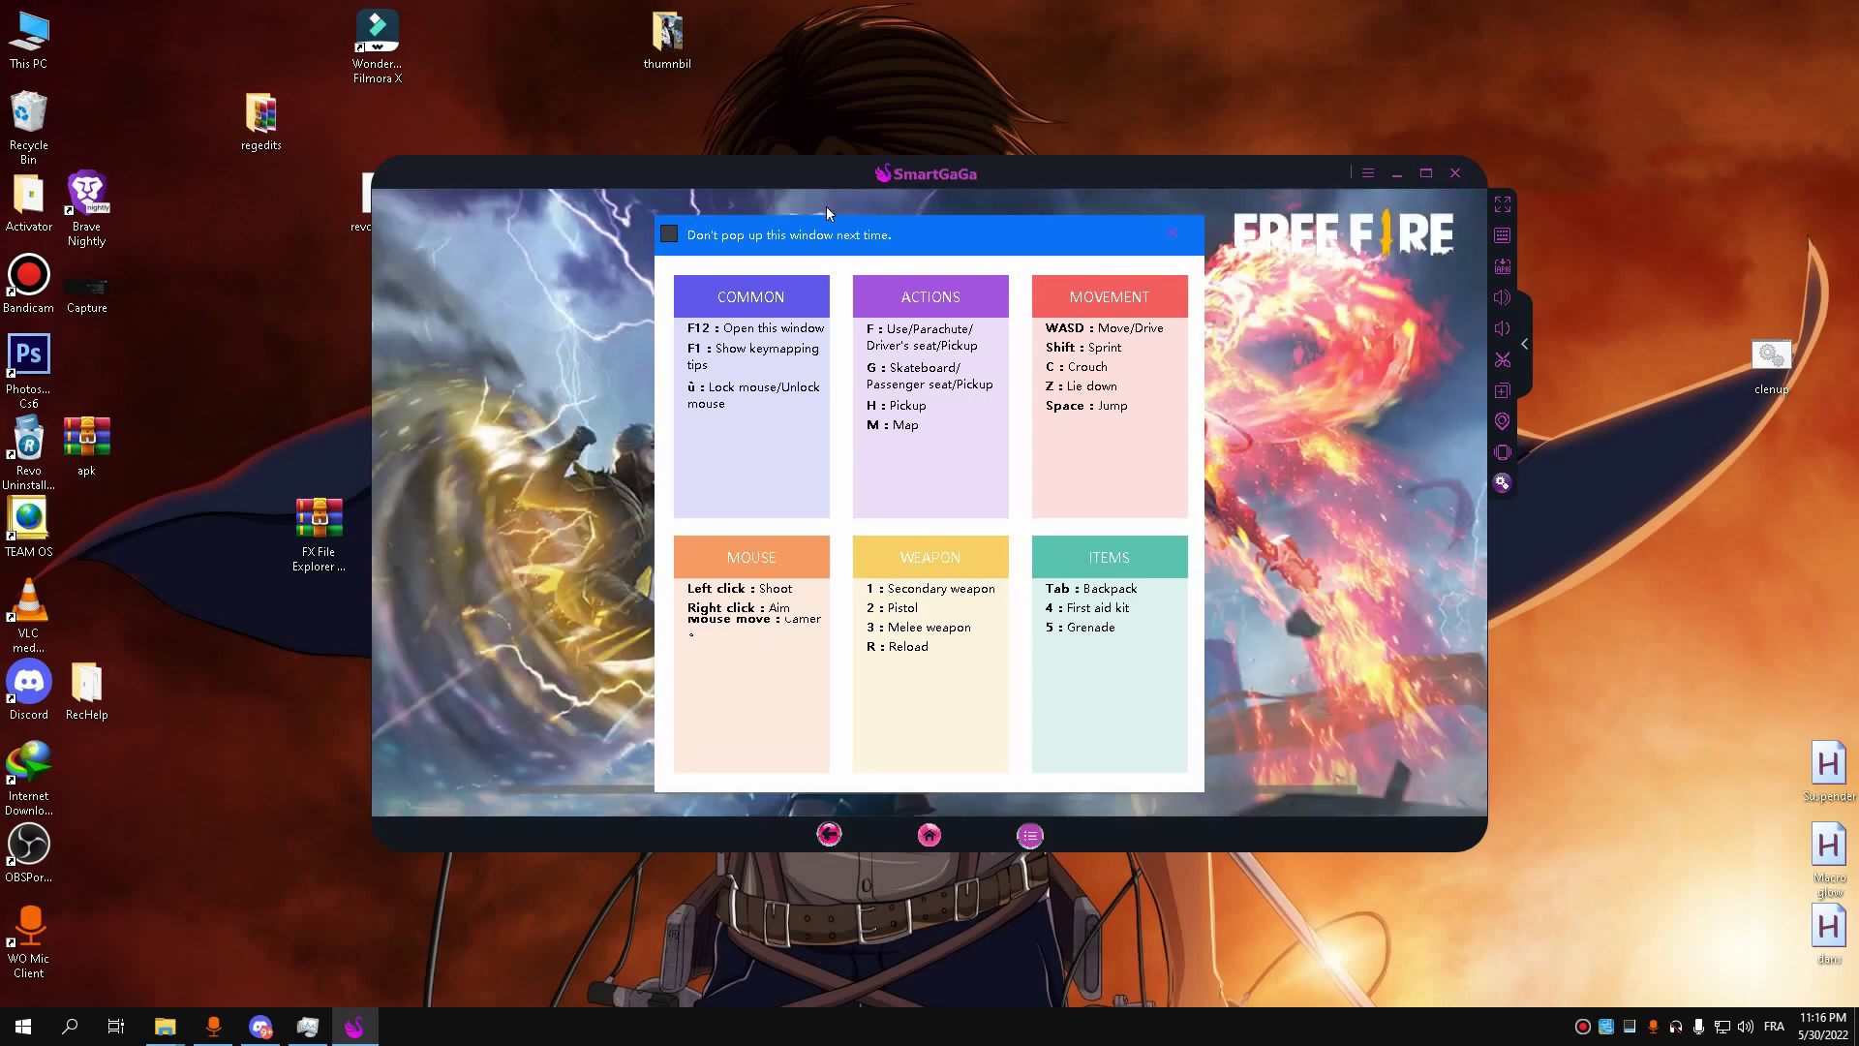
left_click(1172, 234)
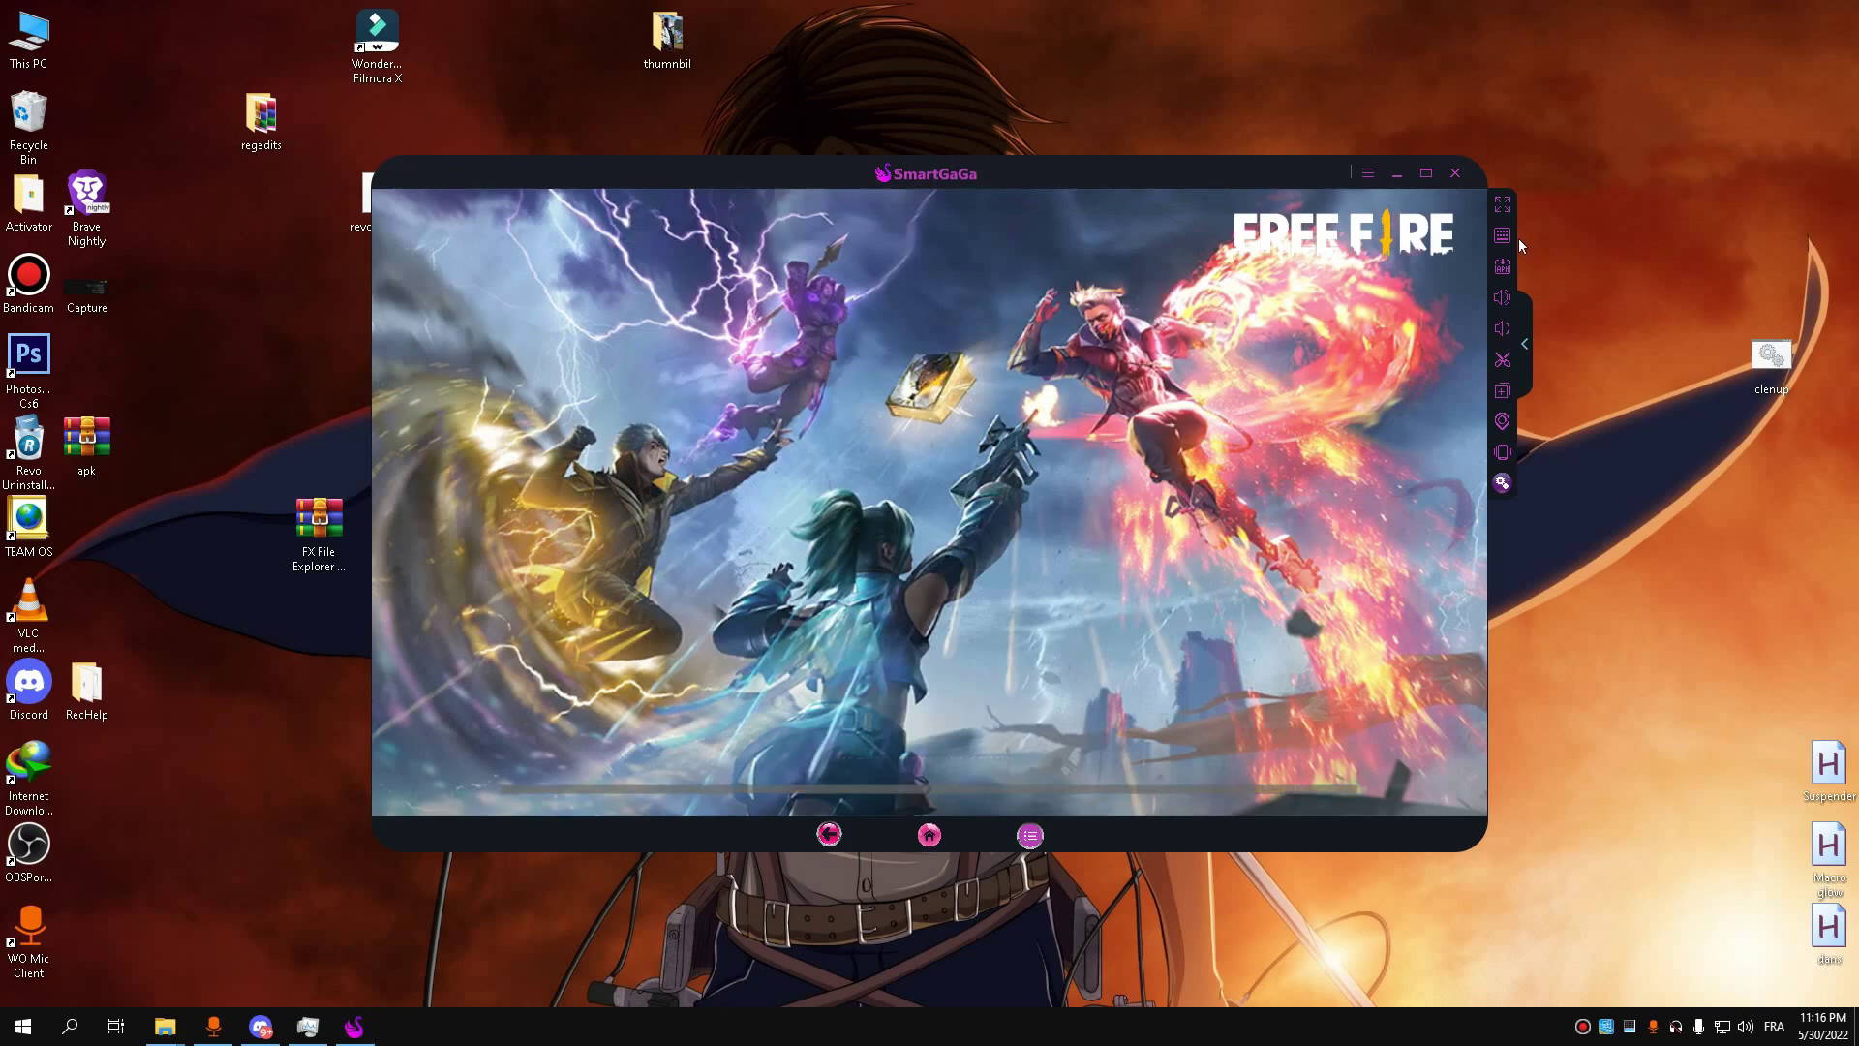
Step: Examine the emulator's key mapping layout for Free Fire and close it
left_click(1510, 238)
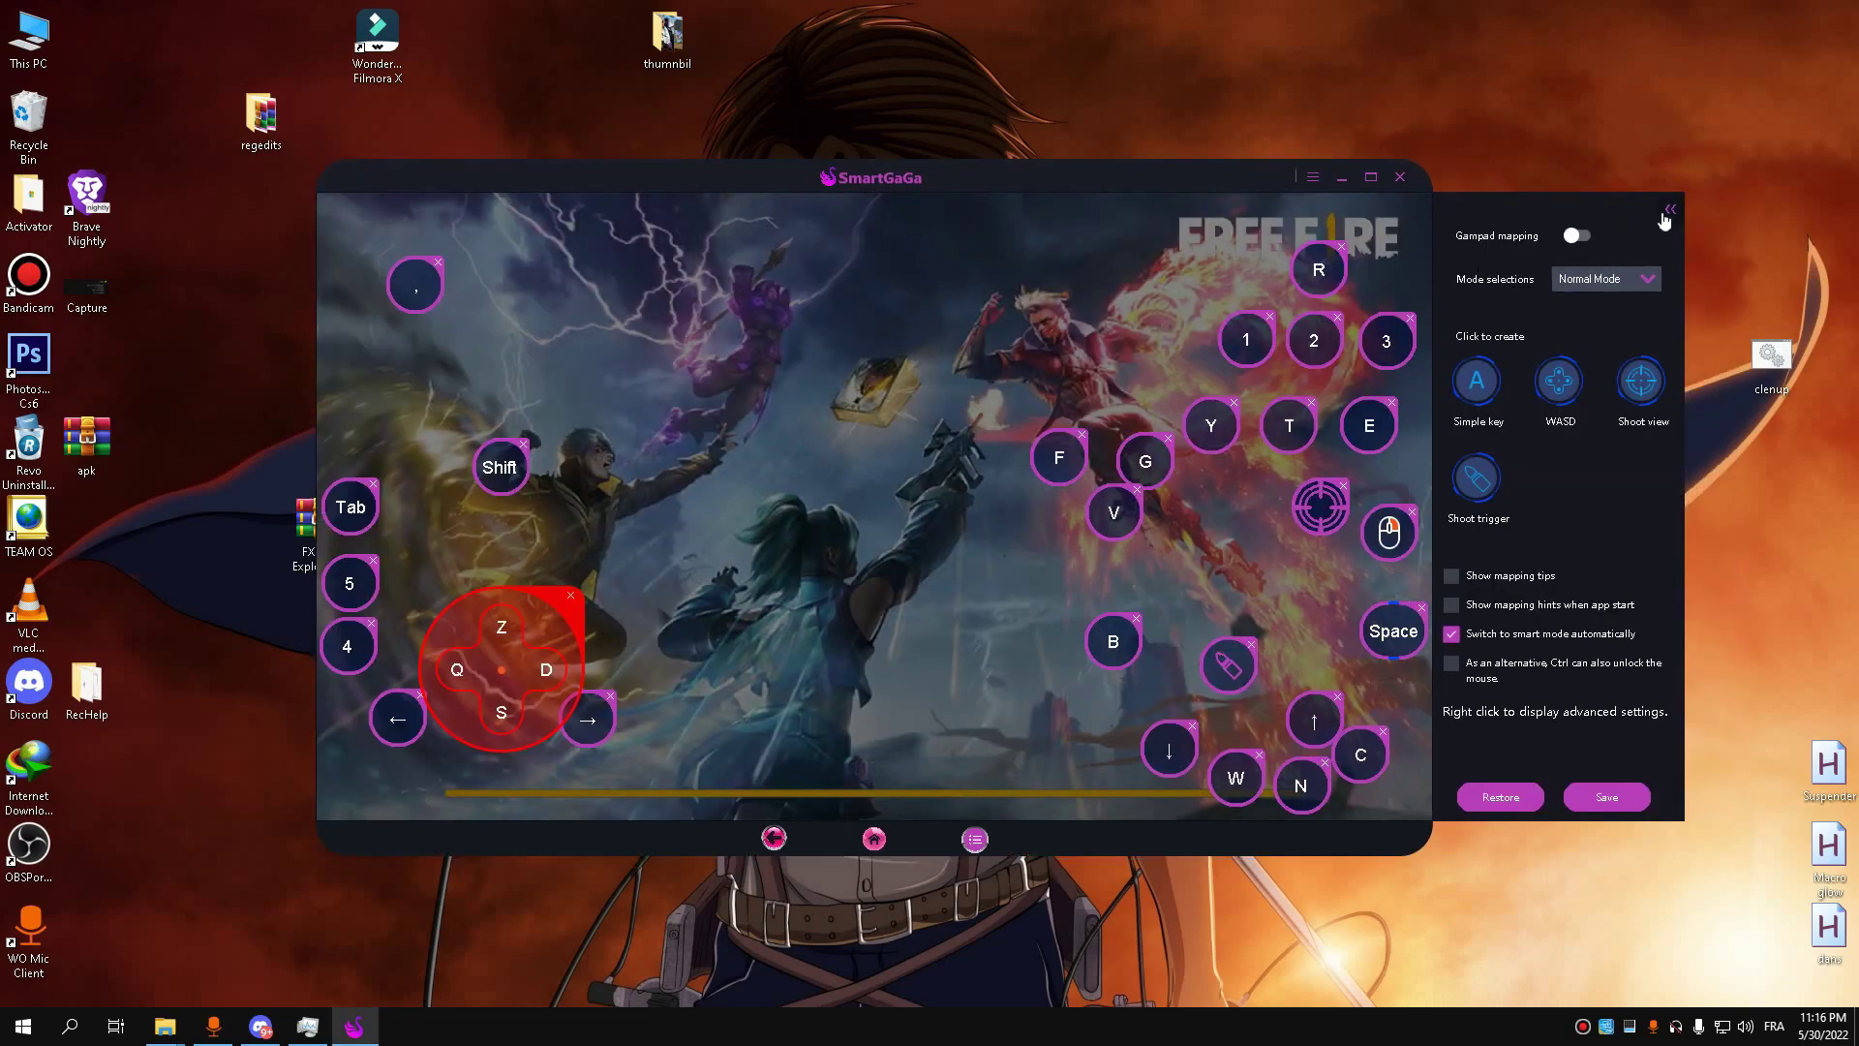
left_click(1666, 215)
left_click_drag(1152, 174, 1229, 178)
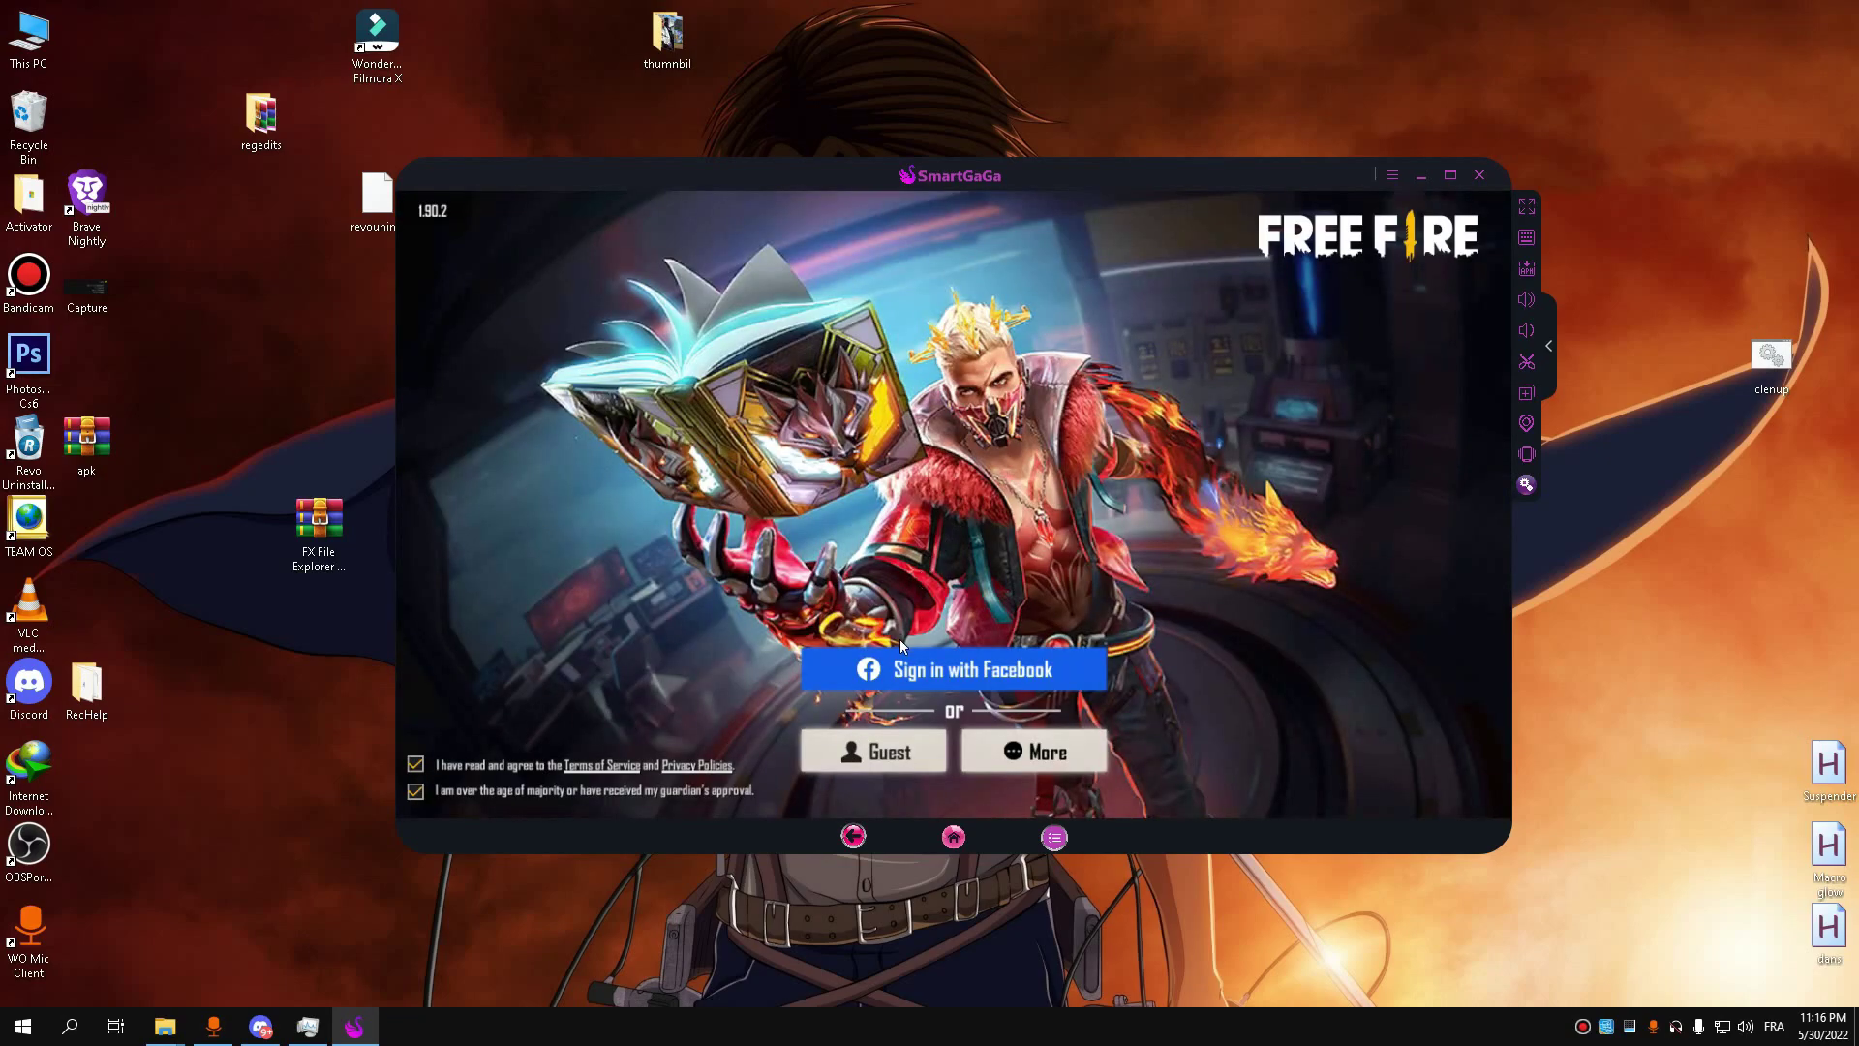
Step: Sign in to Free Fire with Facebook, dismiss the key help window and enter the game lobby
left_click(902, 652)
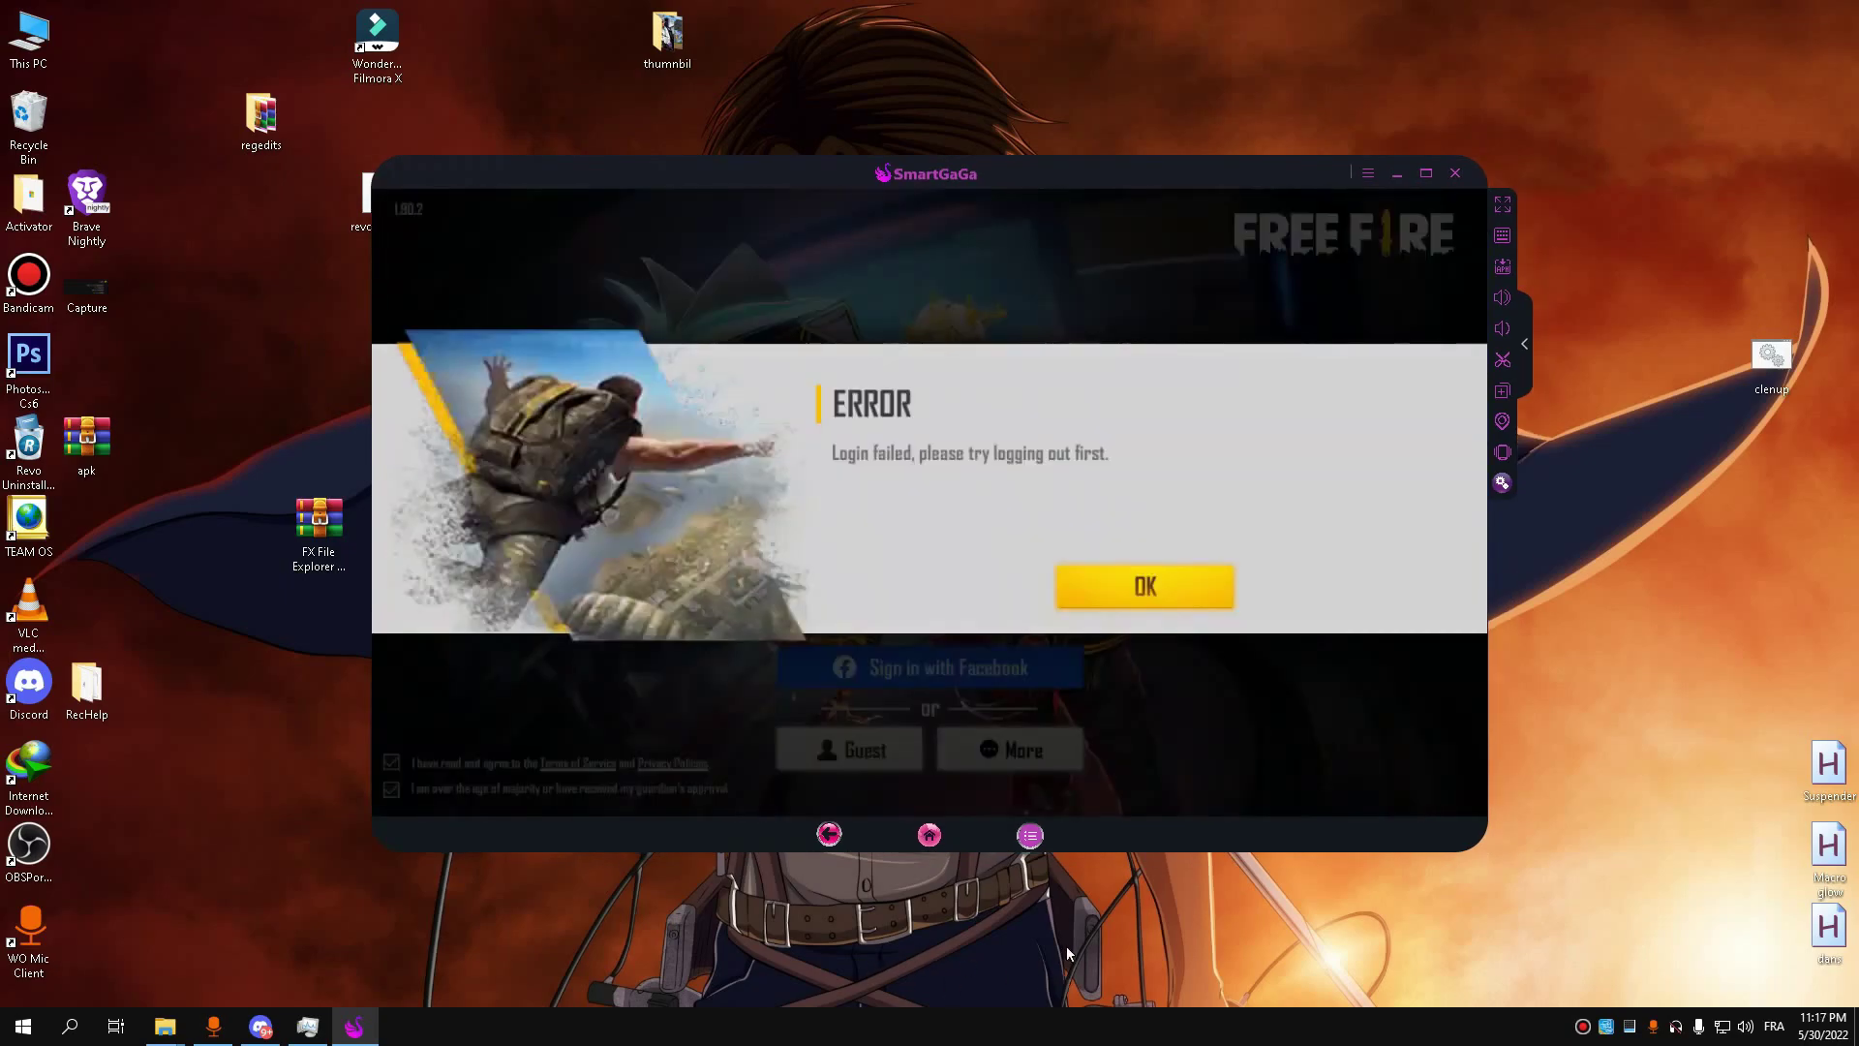
left_click(1121, 592)
left_click(1002, 678)
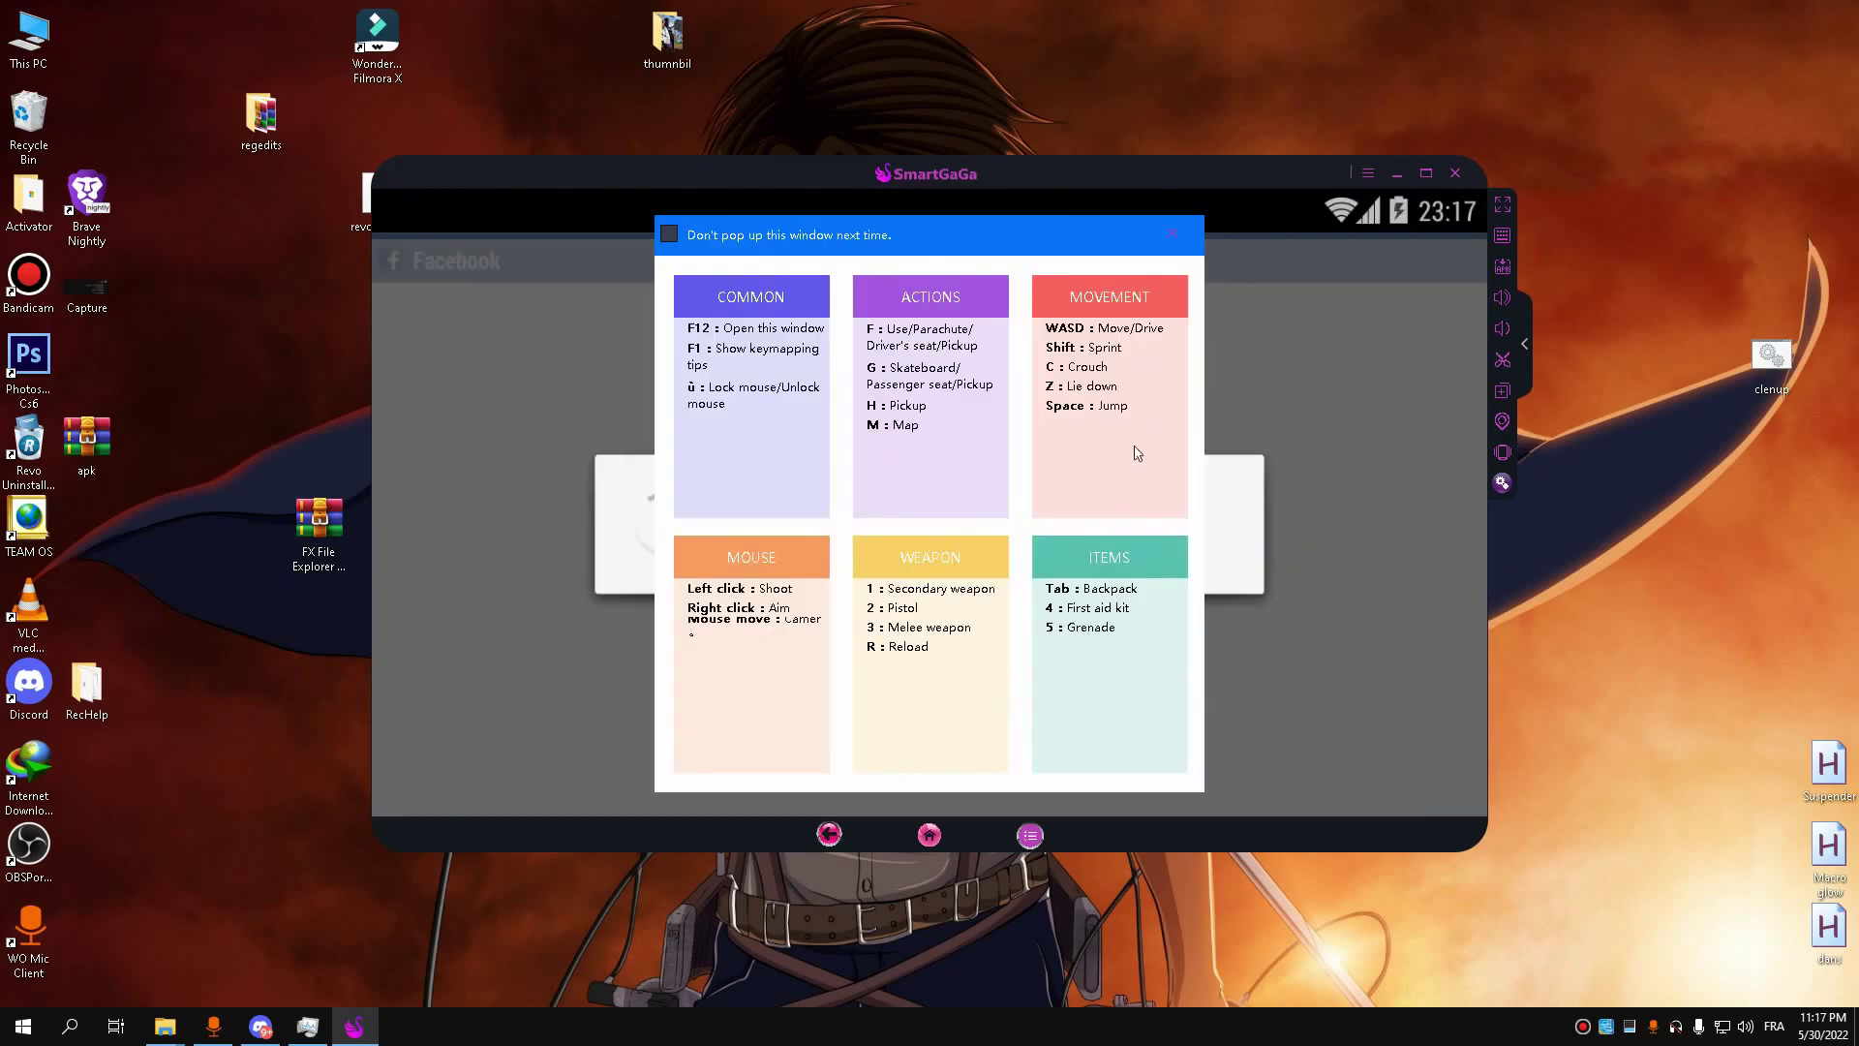
left_click(1175, 232)
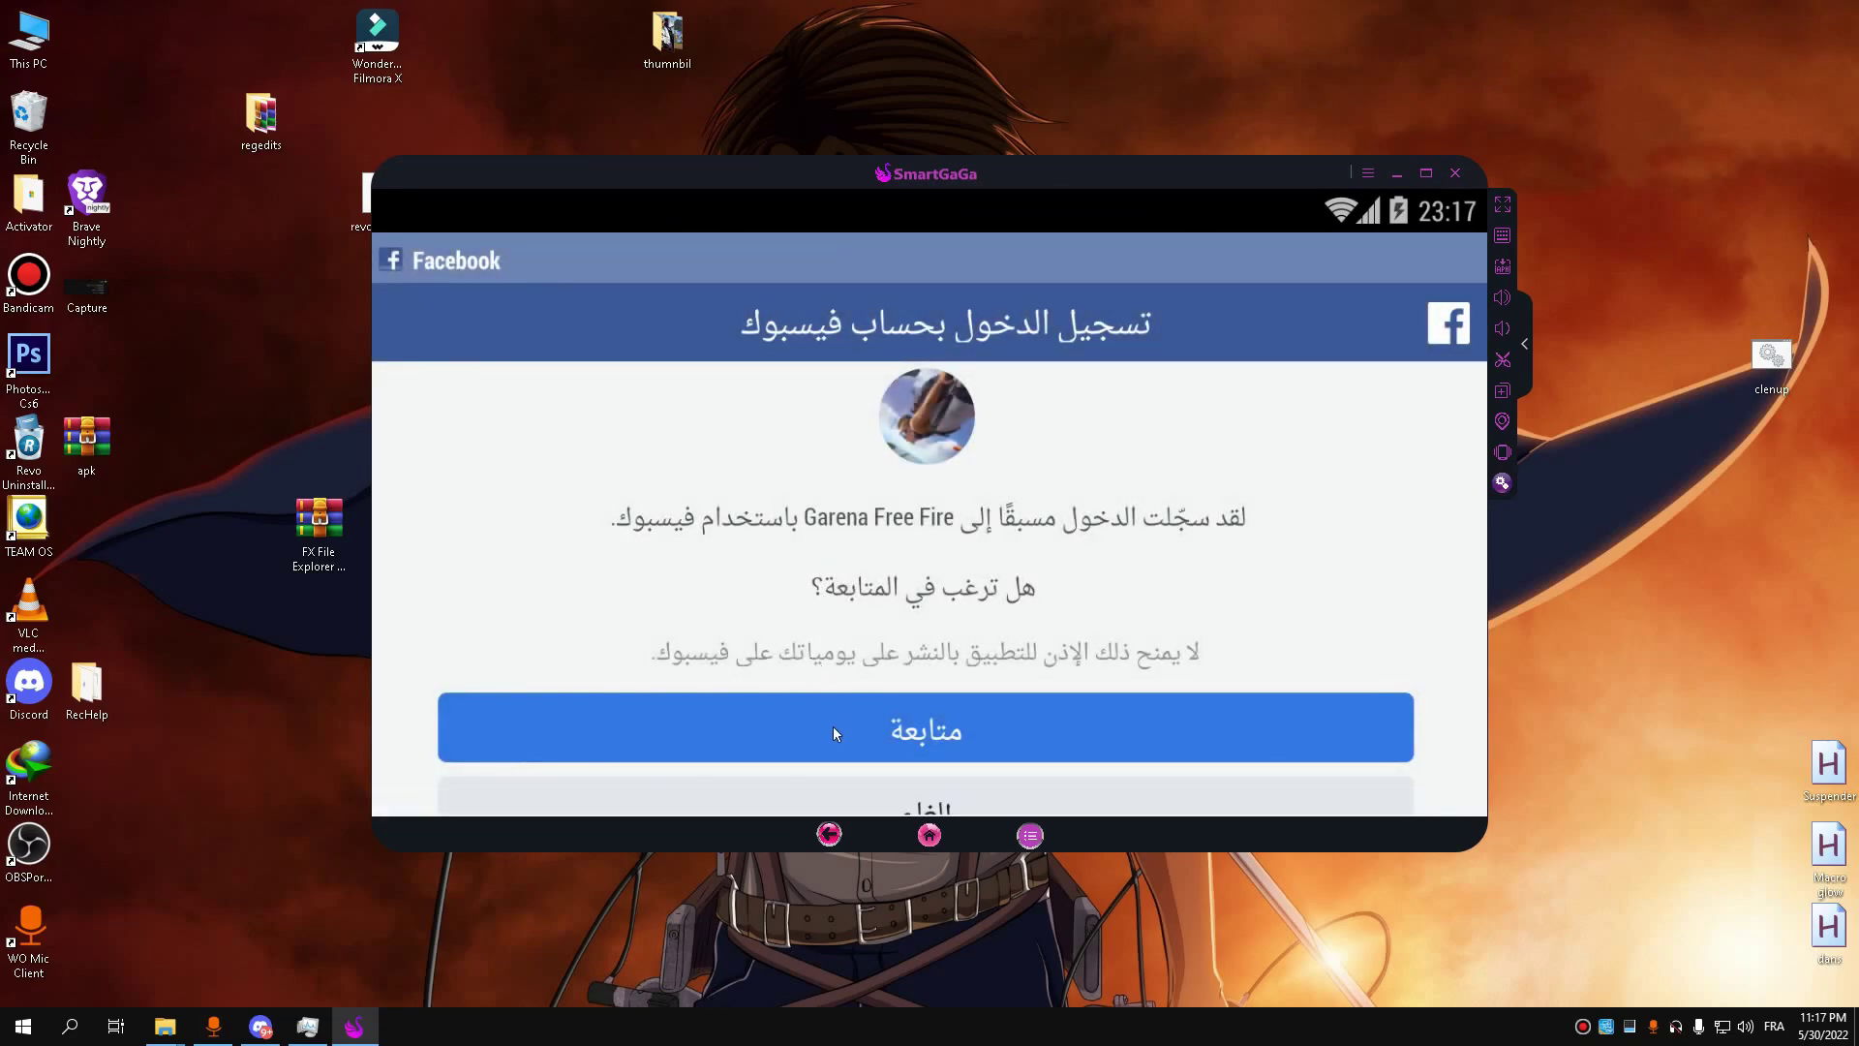
left_click(832, 727)
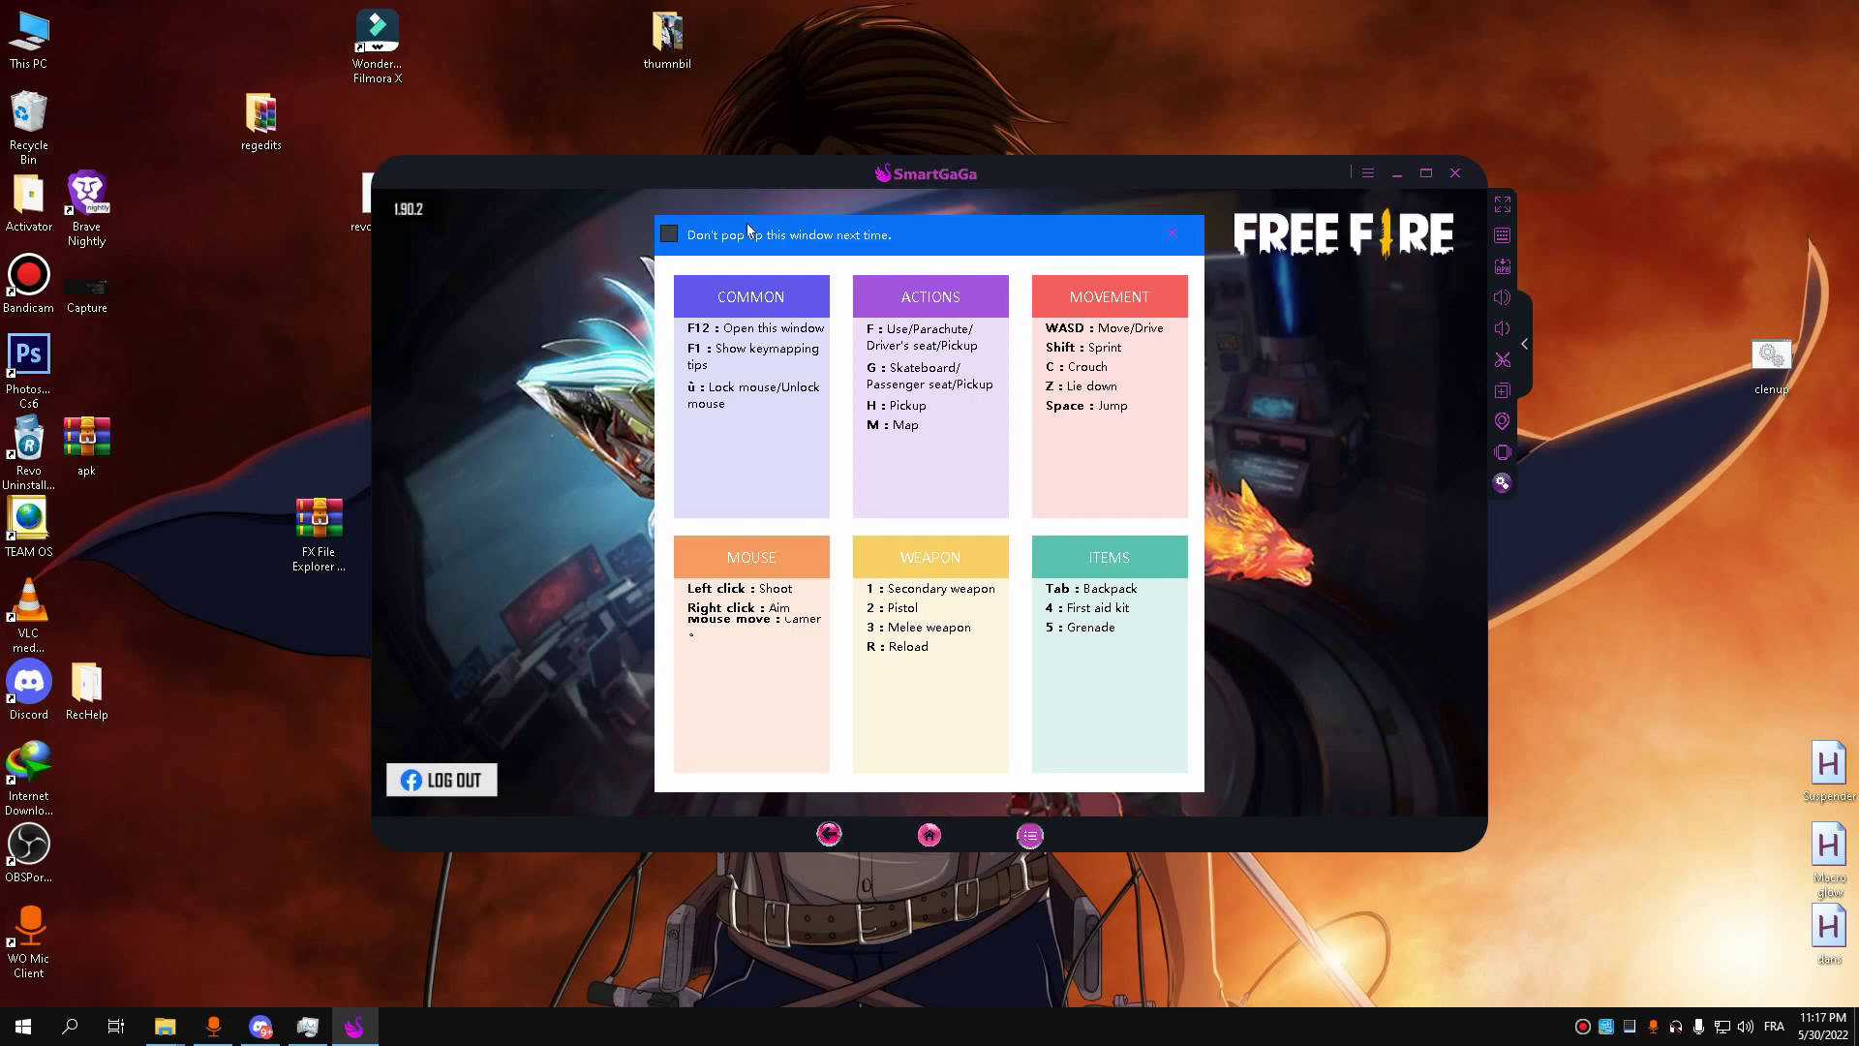
left_click(685, 239)
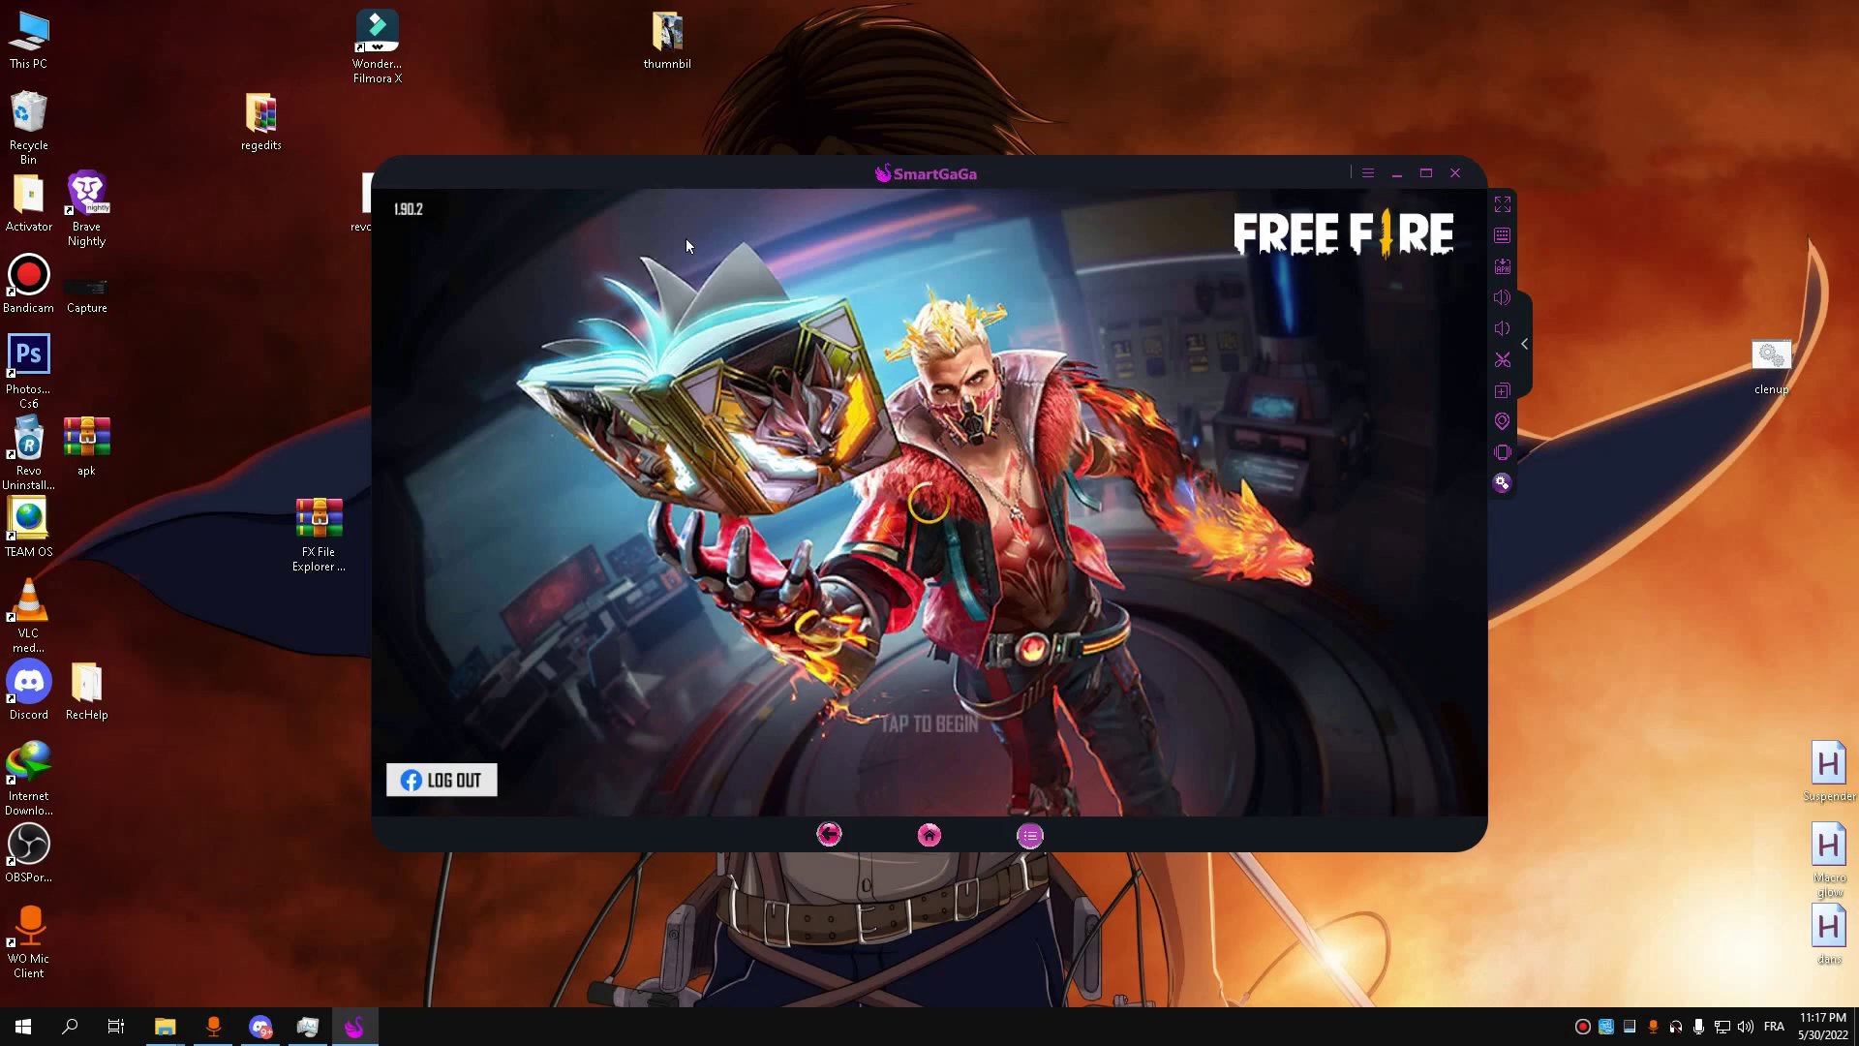
left_click(686, 238)
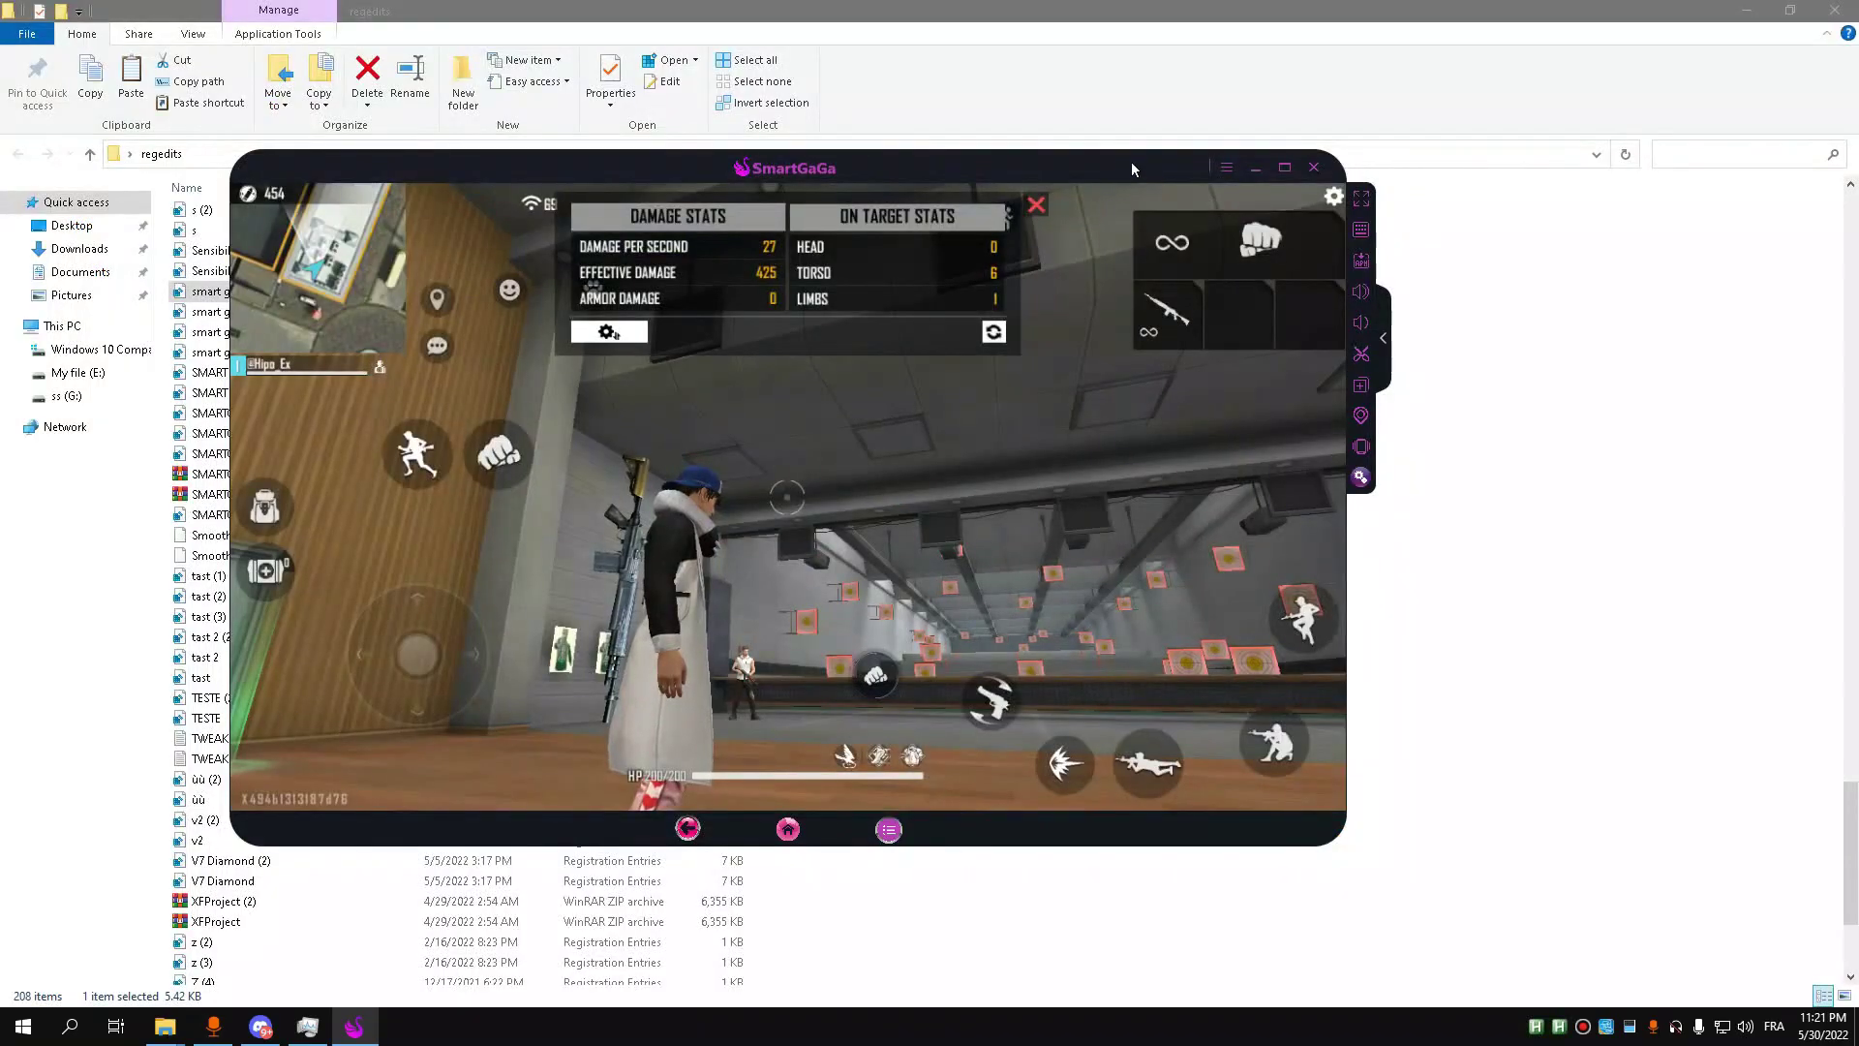
Step: Open the emulator's key mapping, set the Fire key's RawInput to True and save the key properties
left_click_drag(1131, 161, 1030, 139)
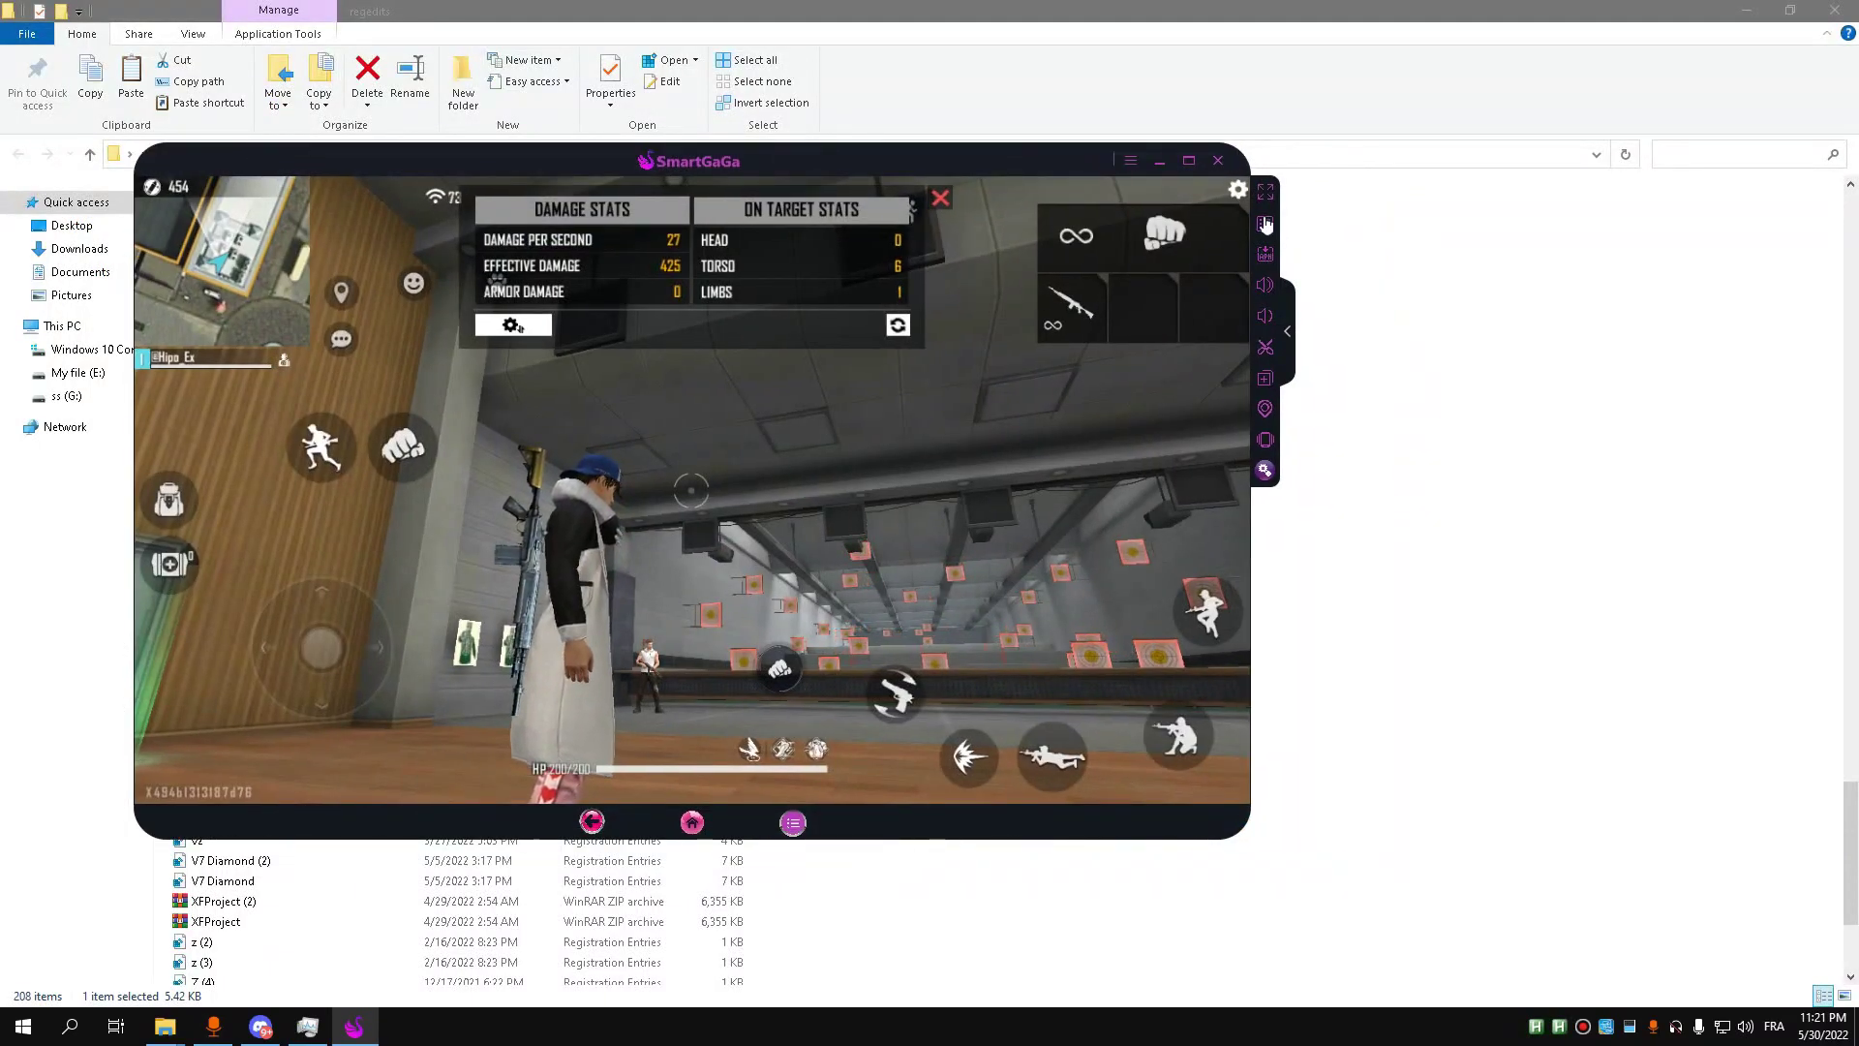
left_click(1266, 223)
left_click(906, 703)
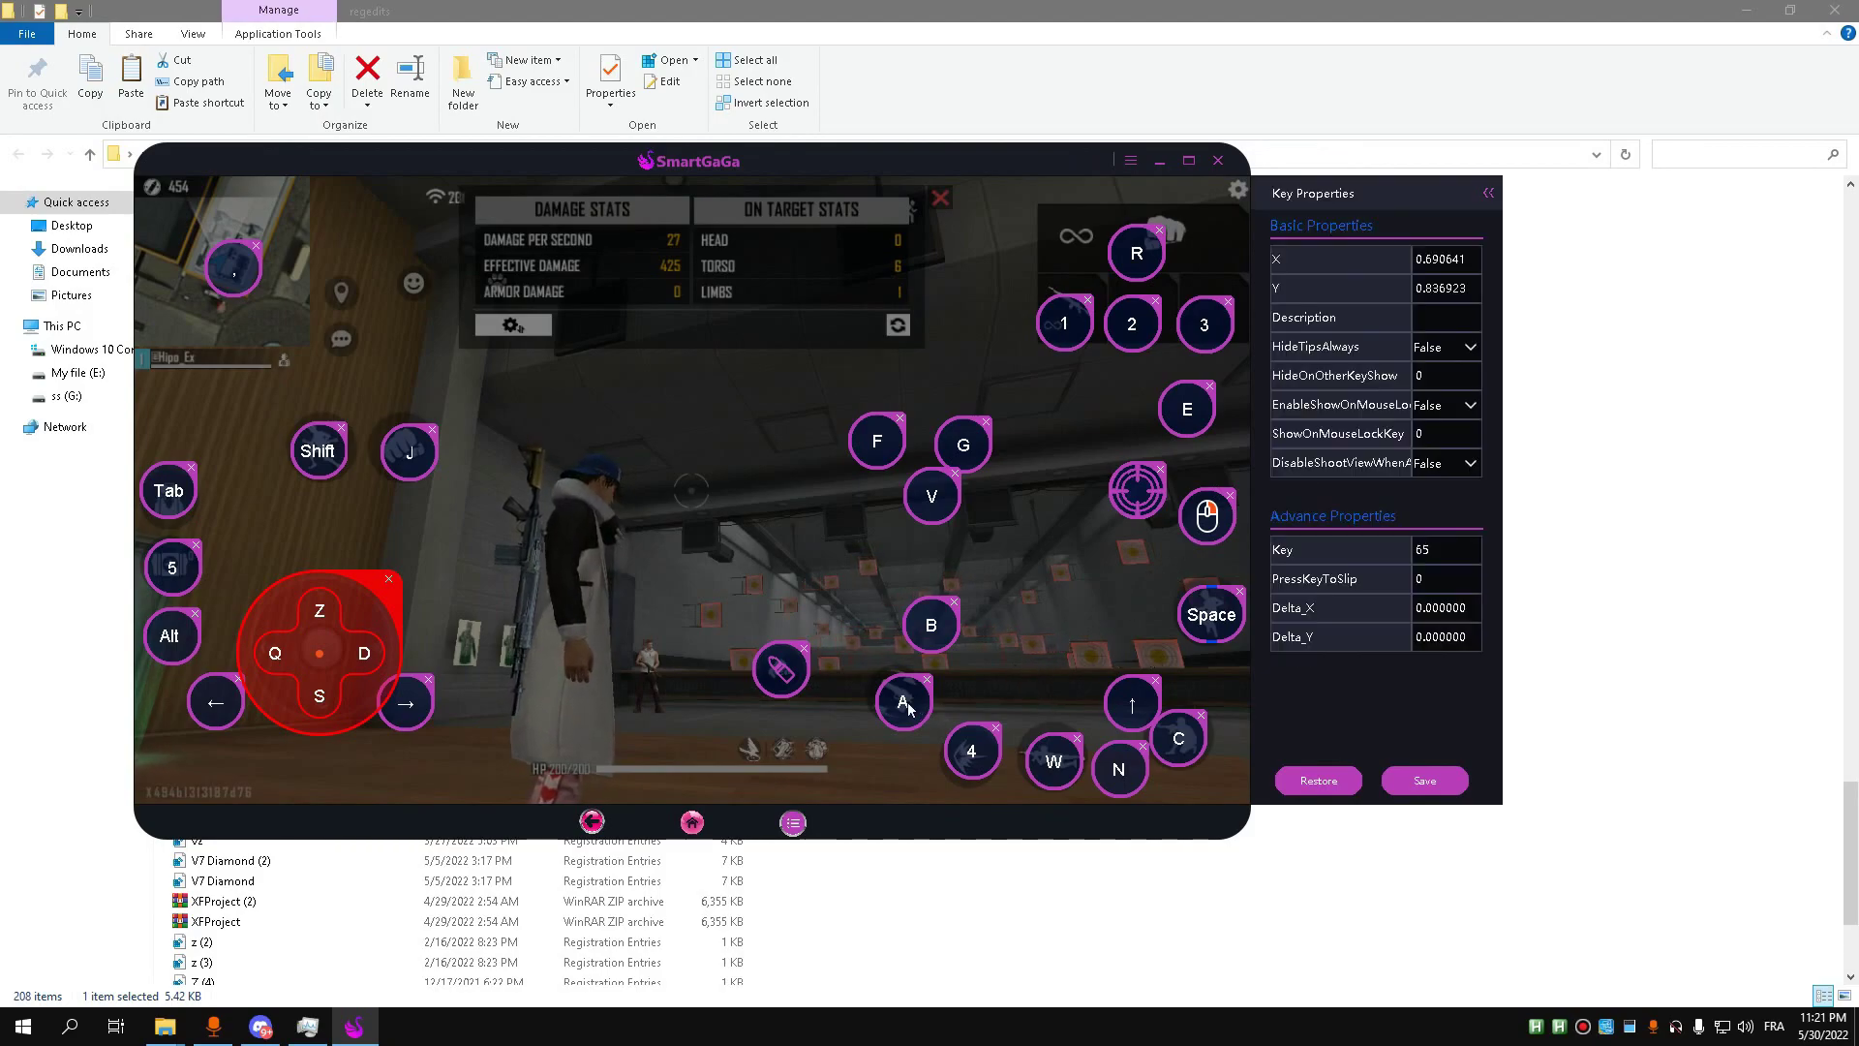
left_click(993, 559)
left_click(781, 668)
left_click(1443, 579)
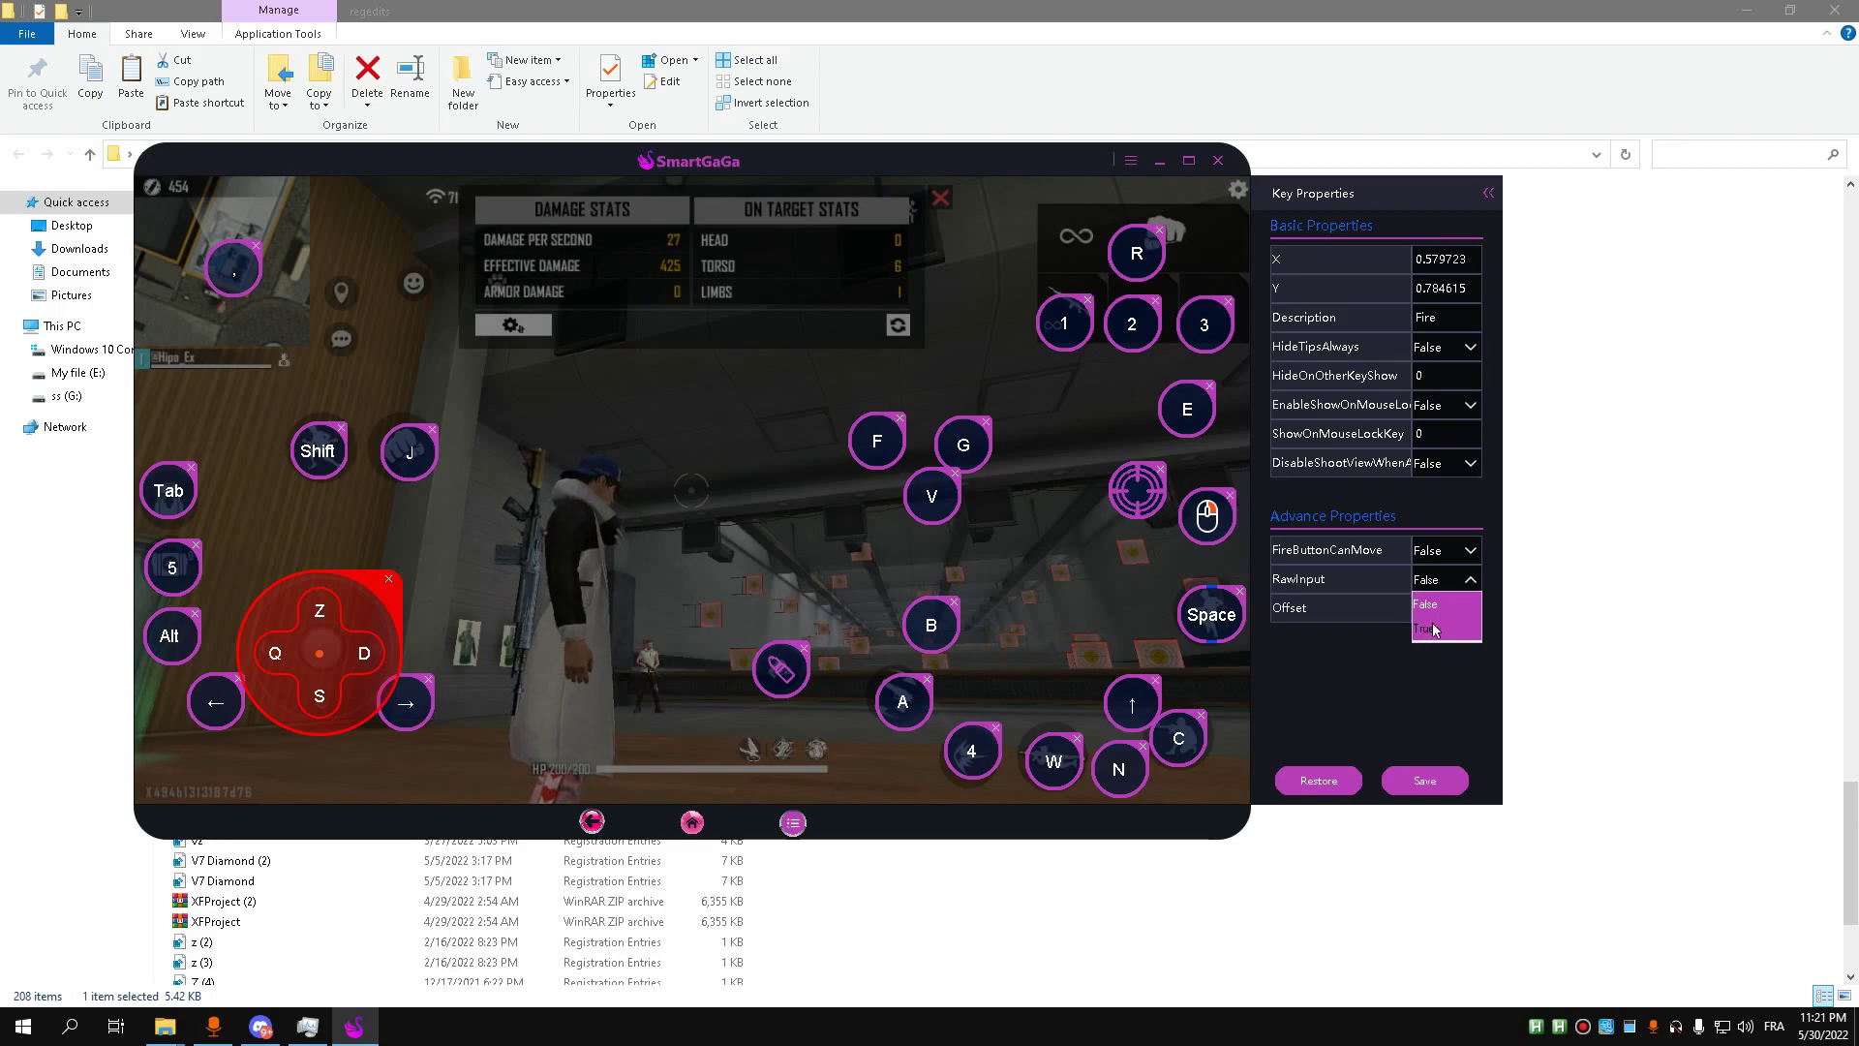
left_click(1418, 793)
Step: In the view control key's properties, set Range to 2.5 and XAxisSensitivity to 2.8
right_click(1138, 492)
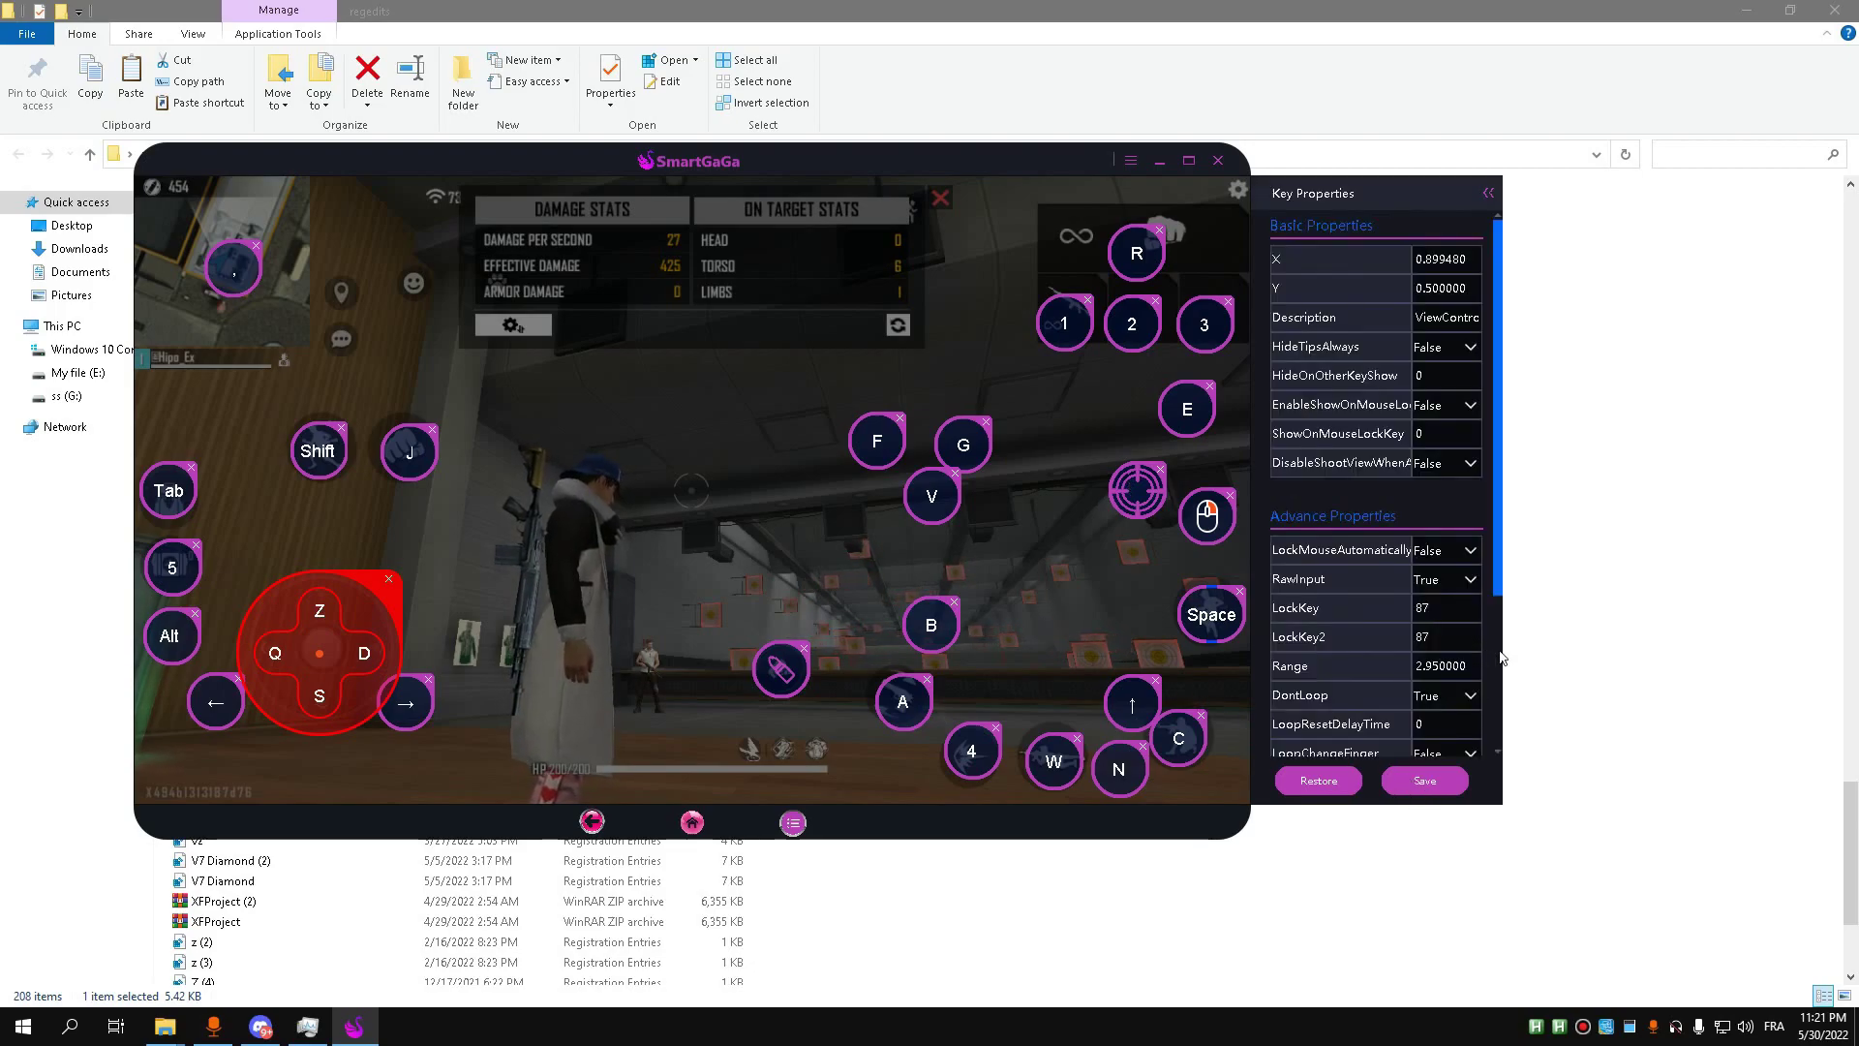
left_click(1500, 654)
left_click_drag(1424, 448, 1433, 448)
key("BackSpace")
left_click(1432, 708)
key("BackSpace")
type("800000")
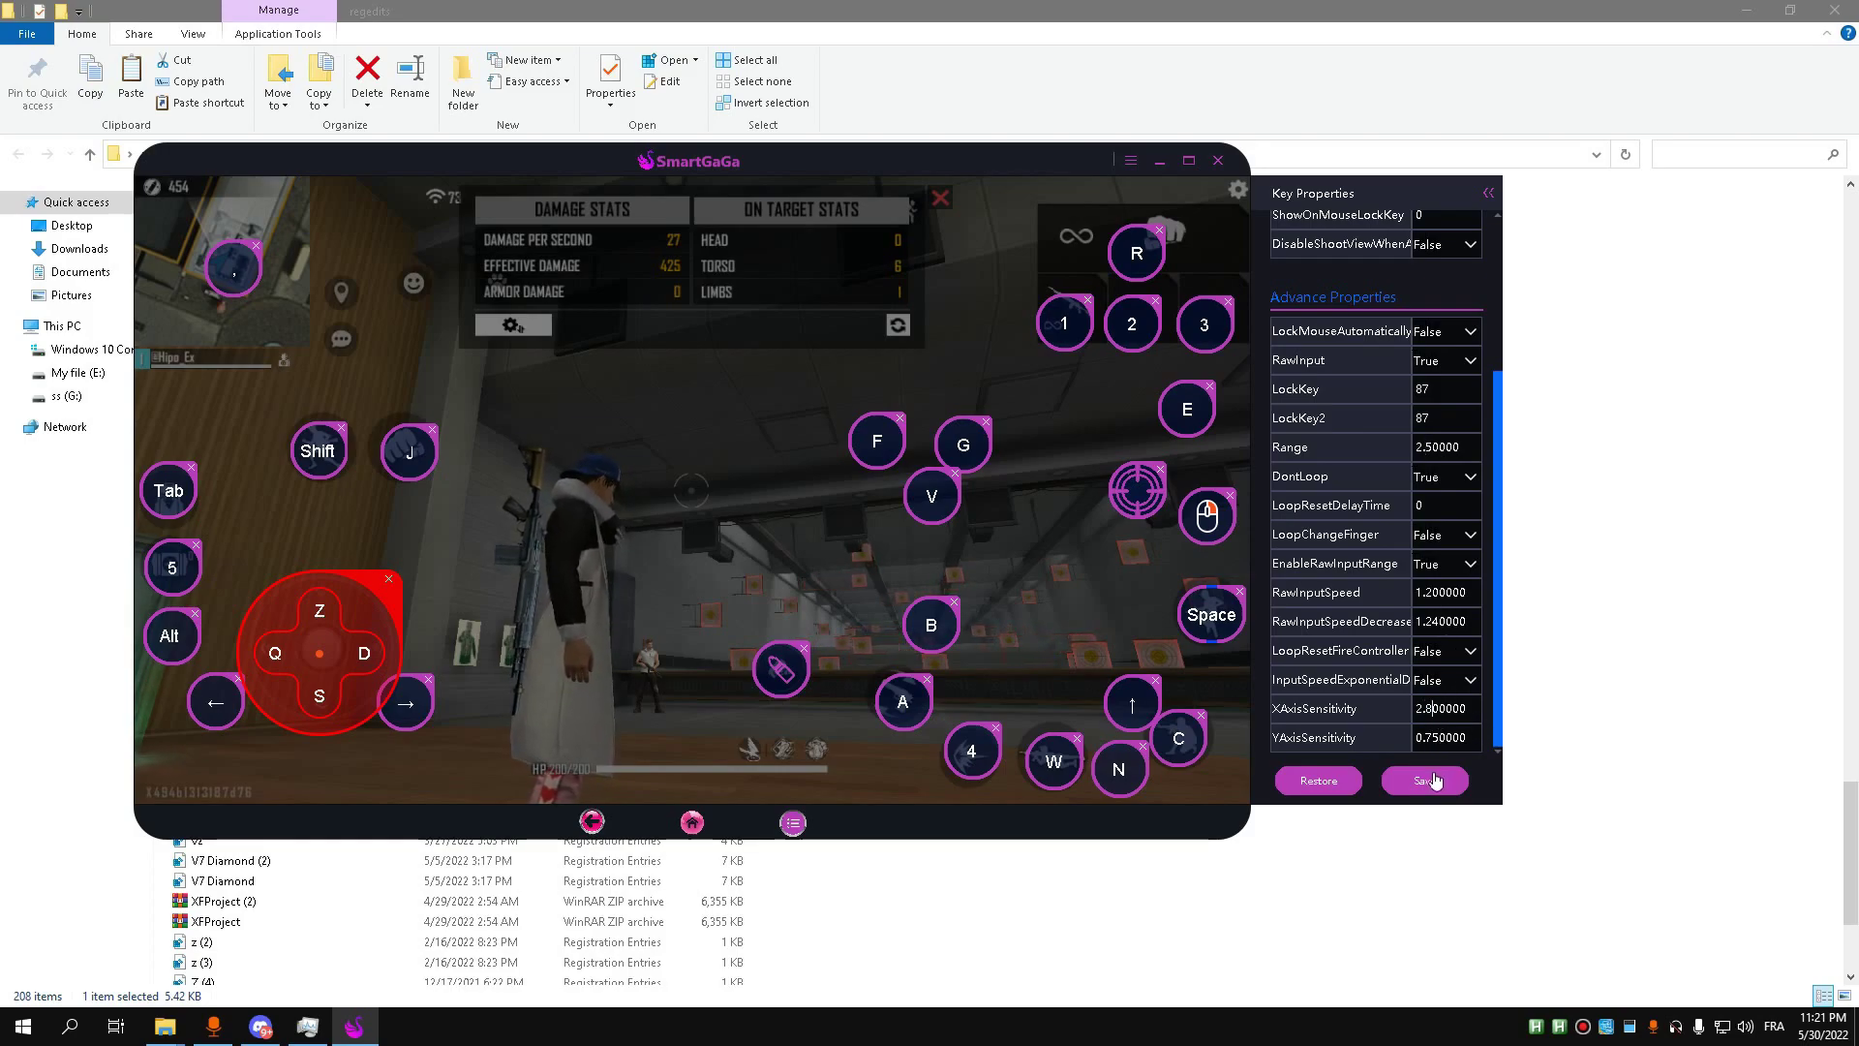
Step: Set the view control's RawInputSpeedDecrease to 1.2 and save the key mapping
left_click_drag(1432, 621, 1438, 621)
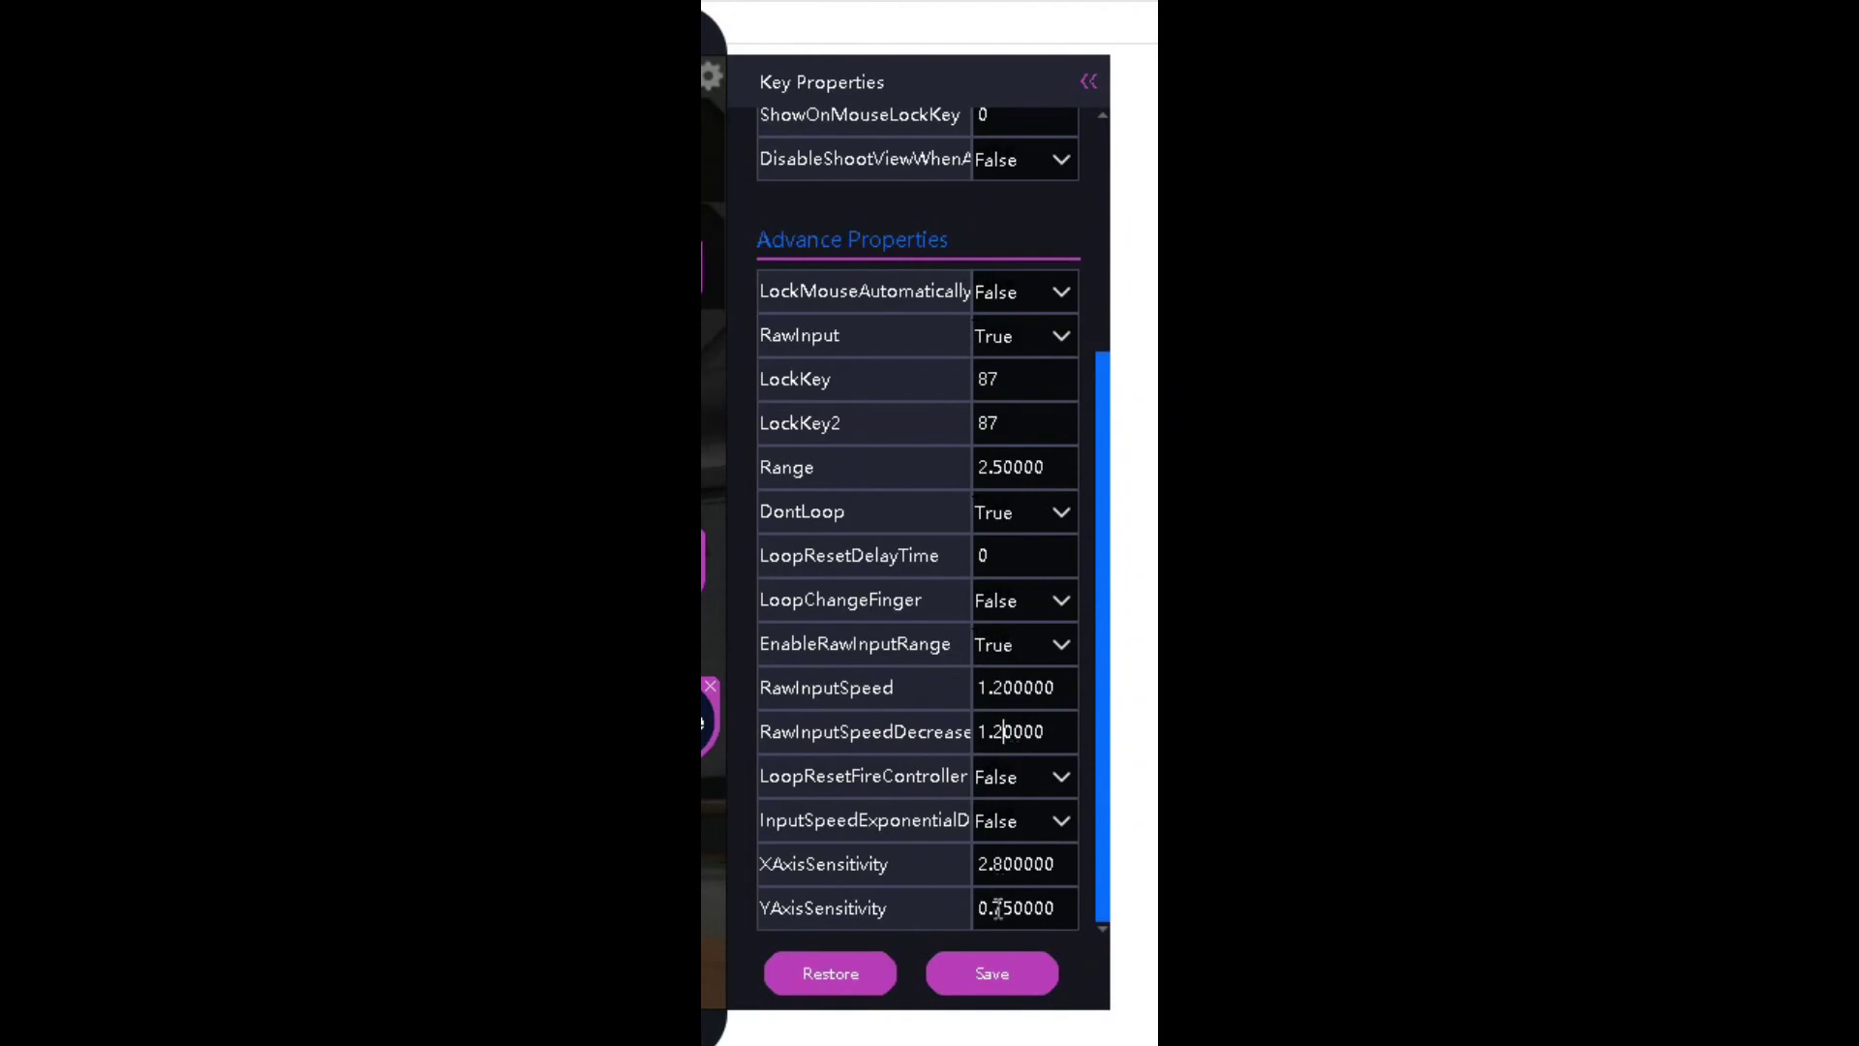
left_click(995, 978)
left_click(1002, 980)
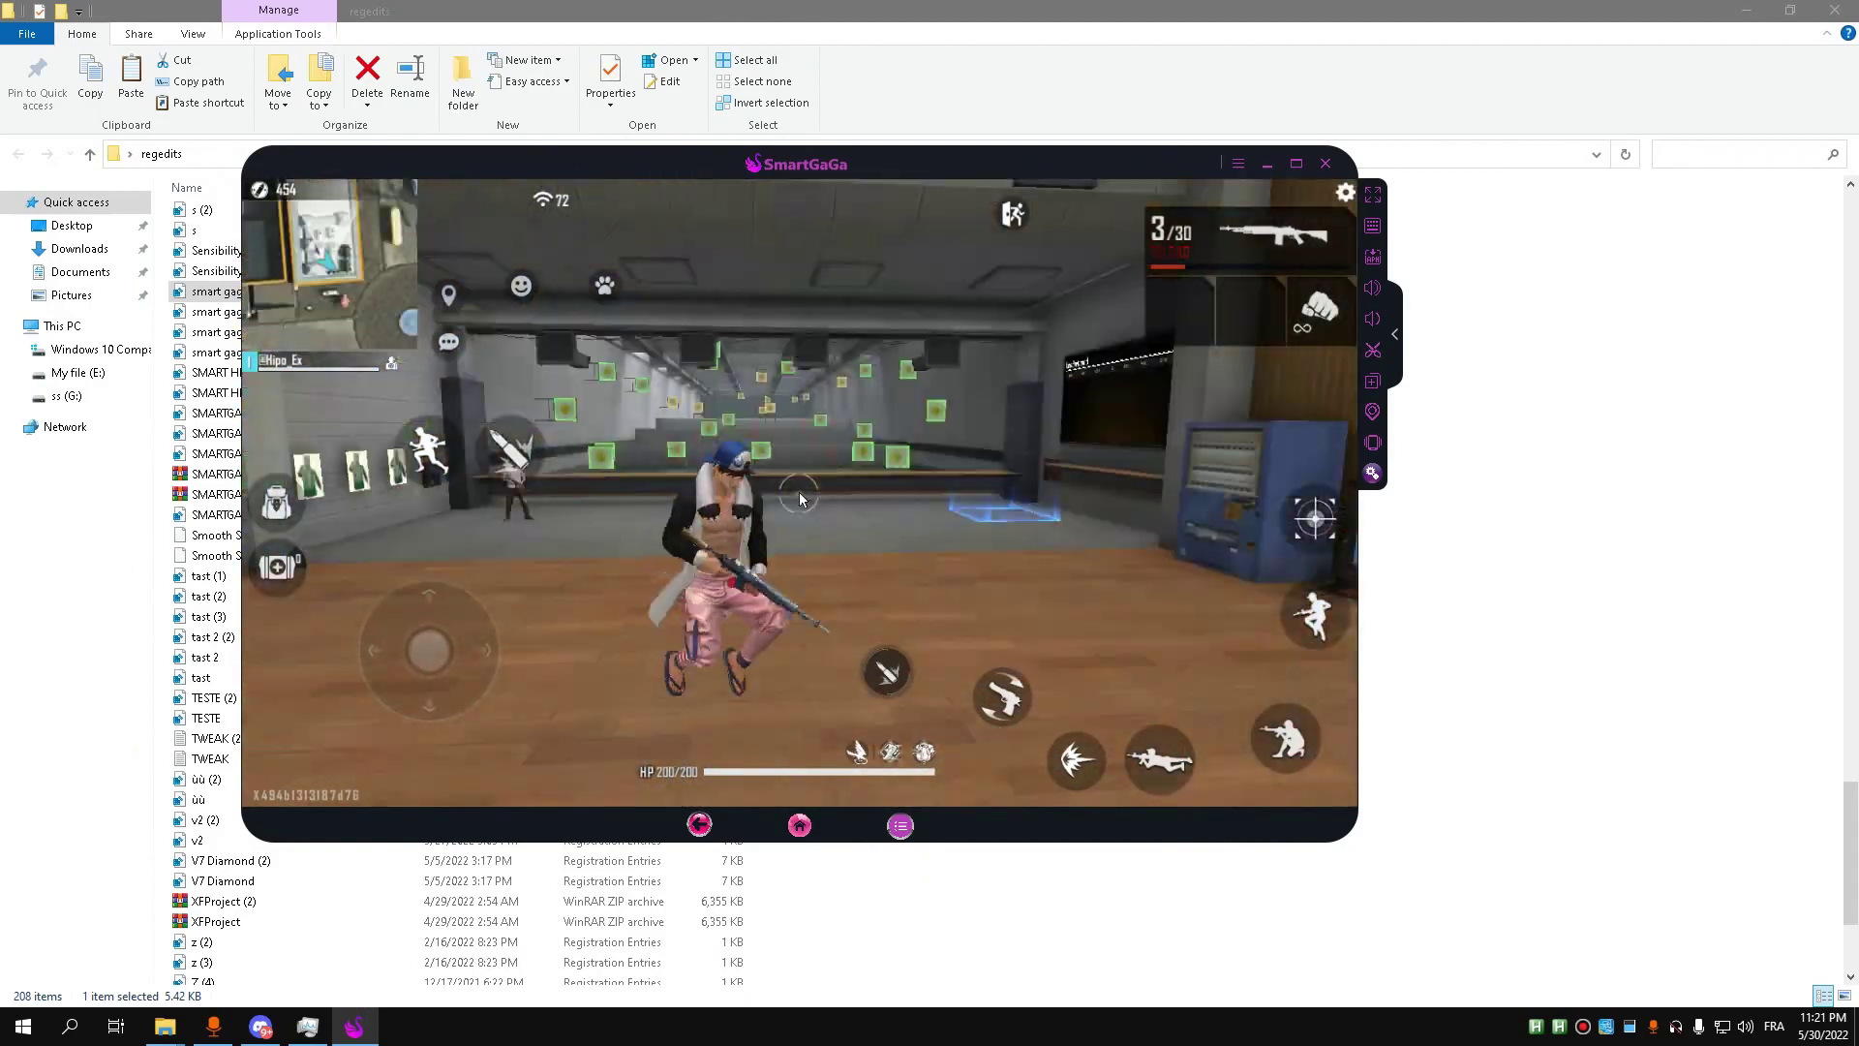
Step: Test the controls in the training range by switching weapons, moving the character and firing
key("3")
key("1")
key("d")
left_click(800, 493)
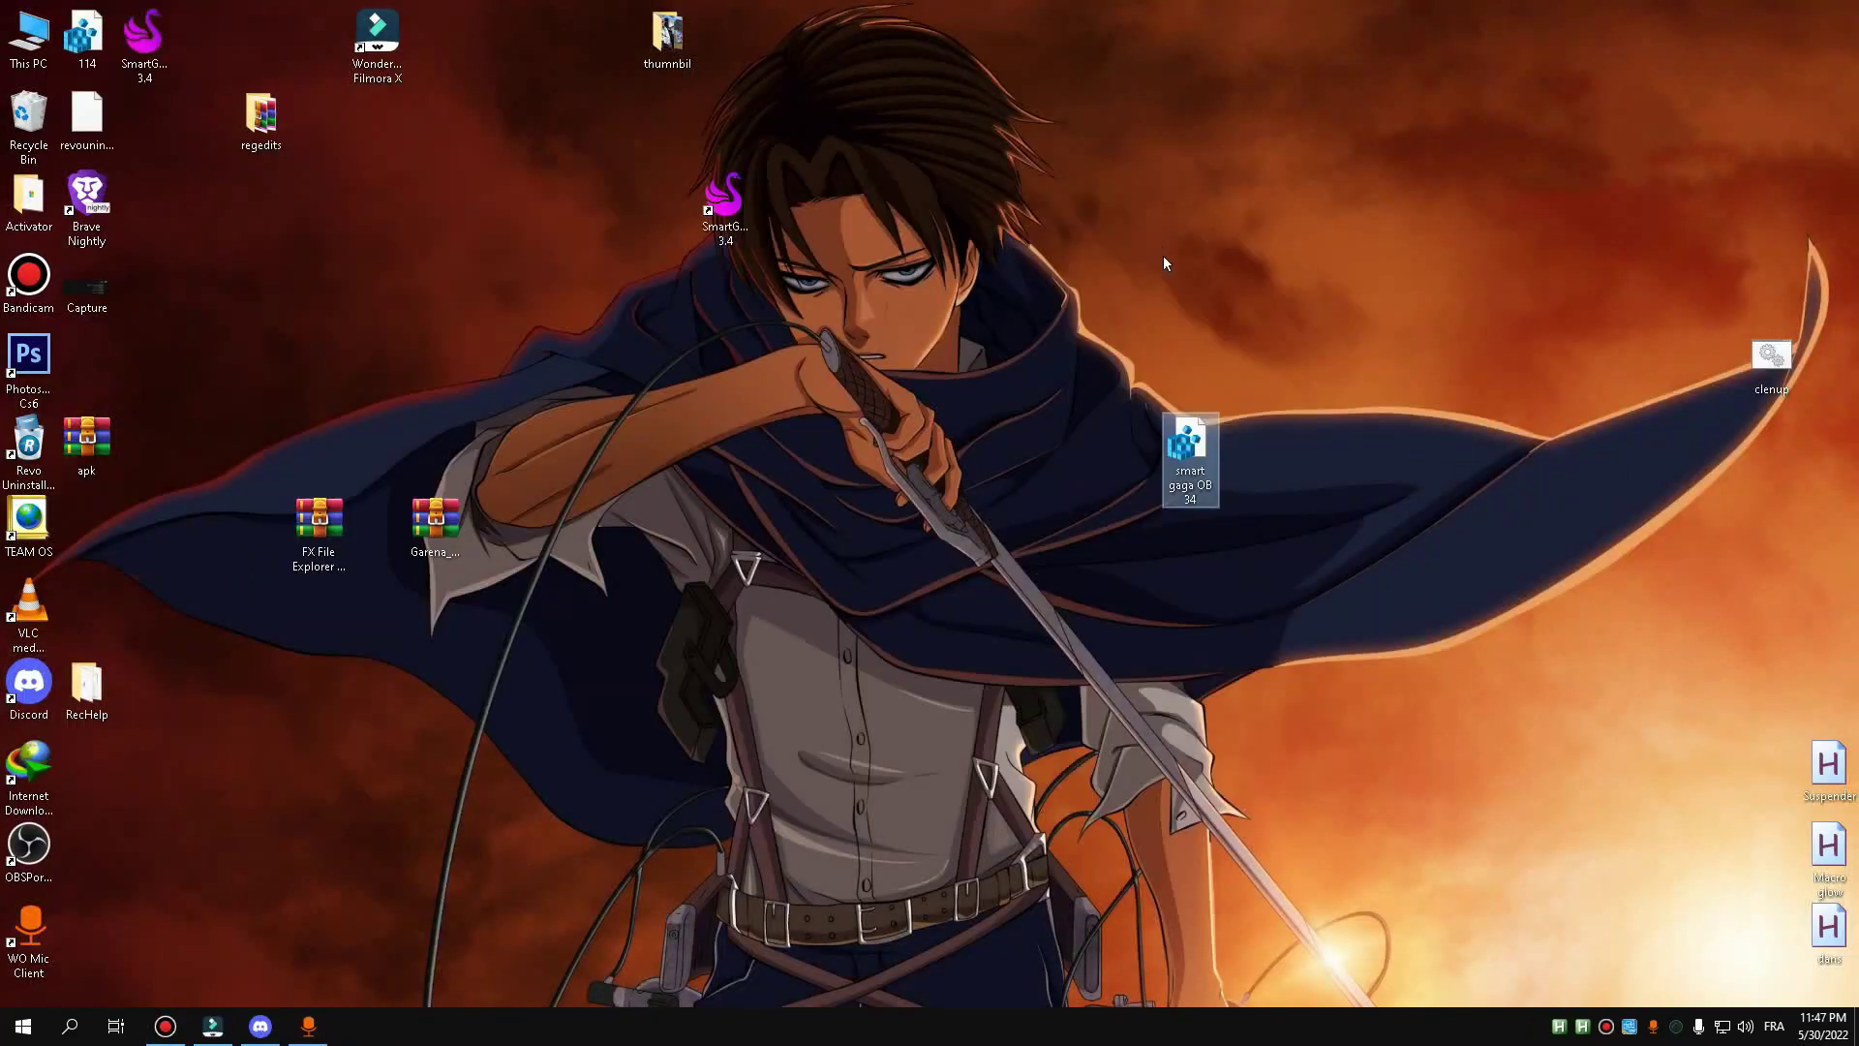
Step: Open the smart gaga OB 34 registry file from the desktop in Notepad, review its mouse and sensitivity entries, and close it
right_click(1220, 469)
left_click(1263, 495)
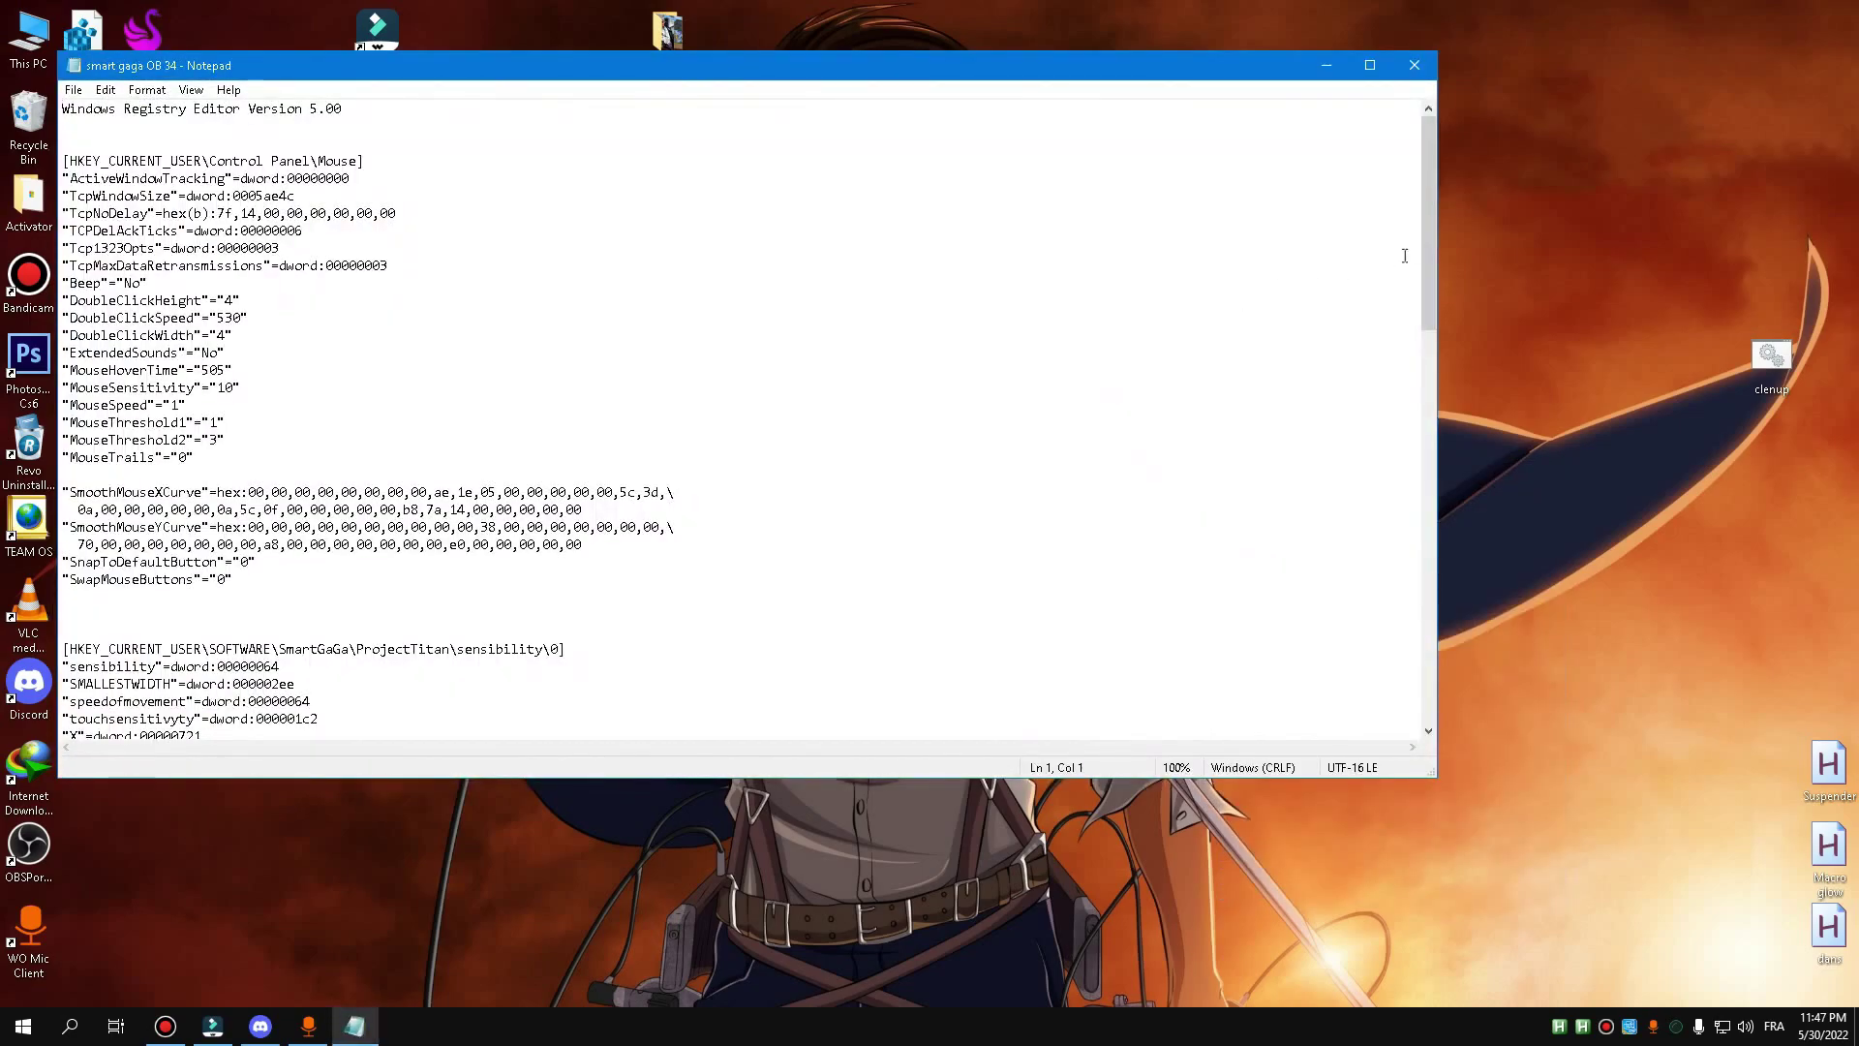
left_click_drag(1427, 258, 1432, 280)
left_click_drag(1434, 310, 1400, 574)
scroll(1425, 578, "down", 4)
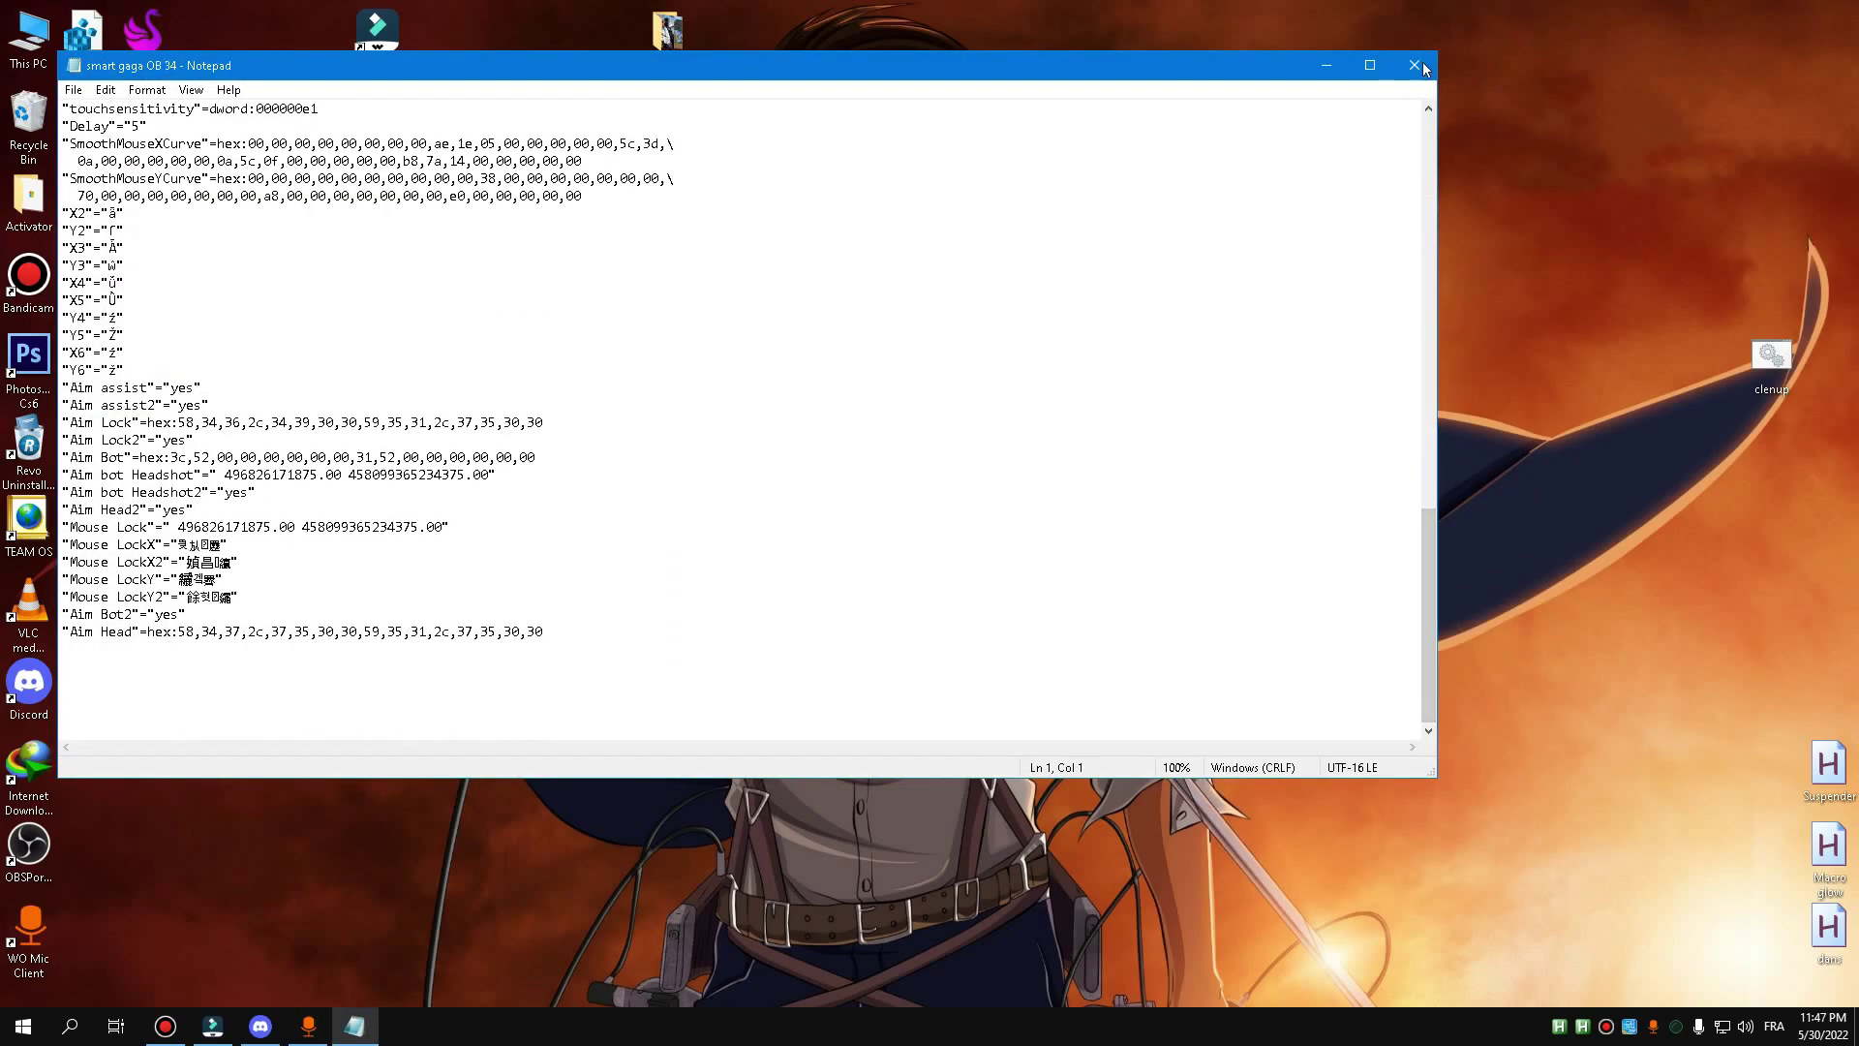
left_click(1415, 65)
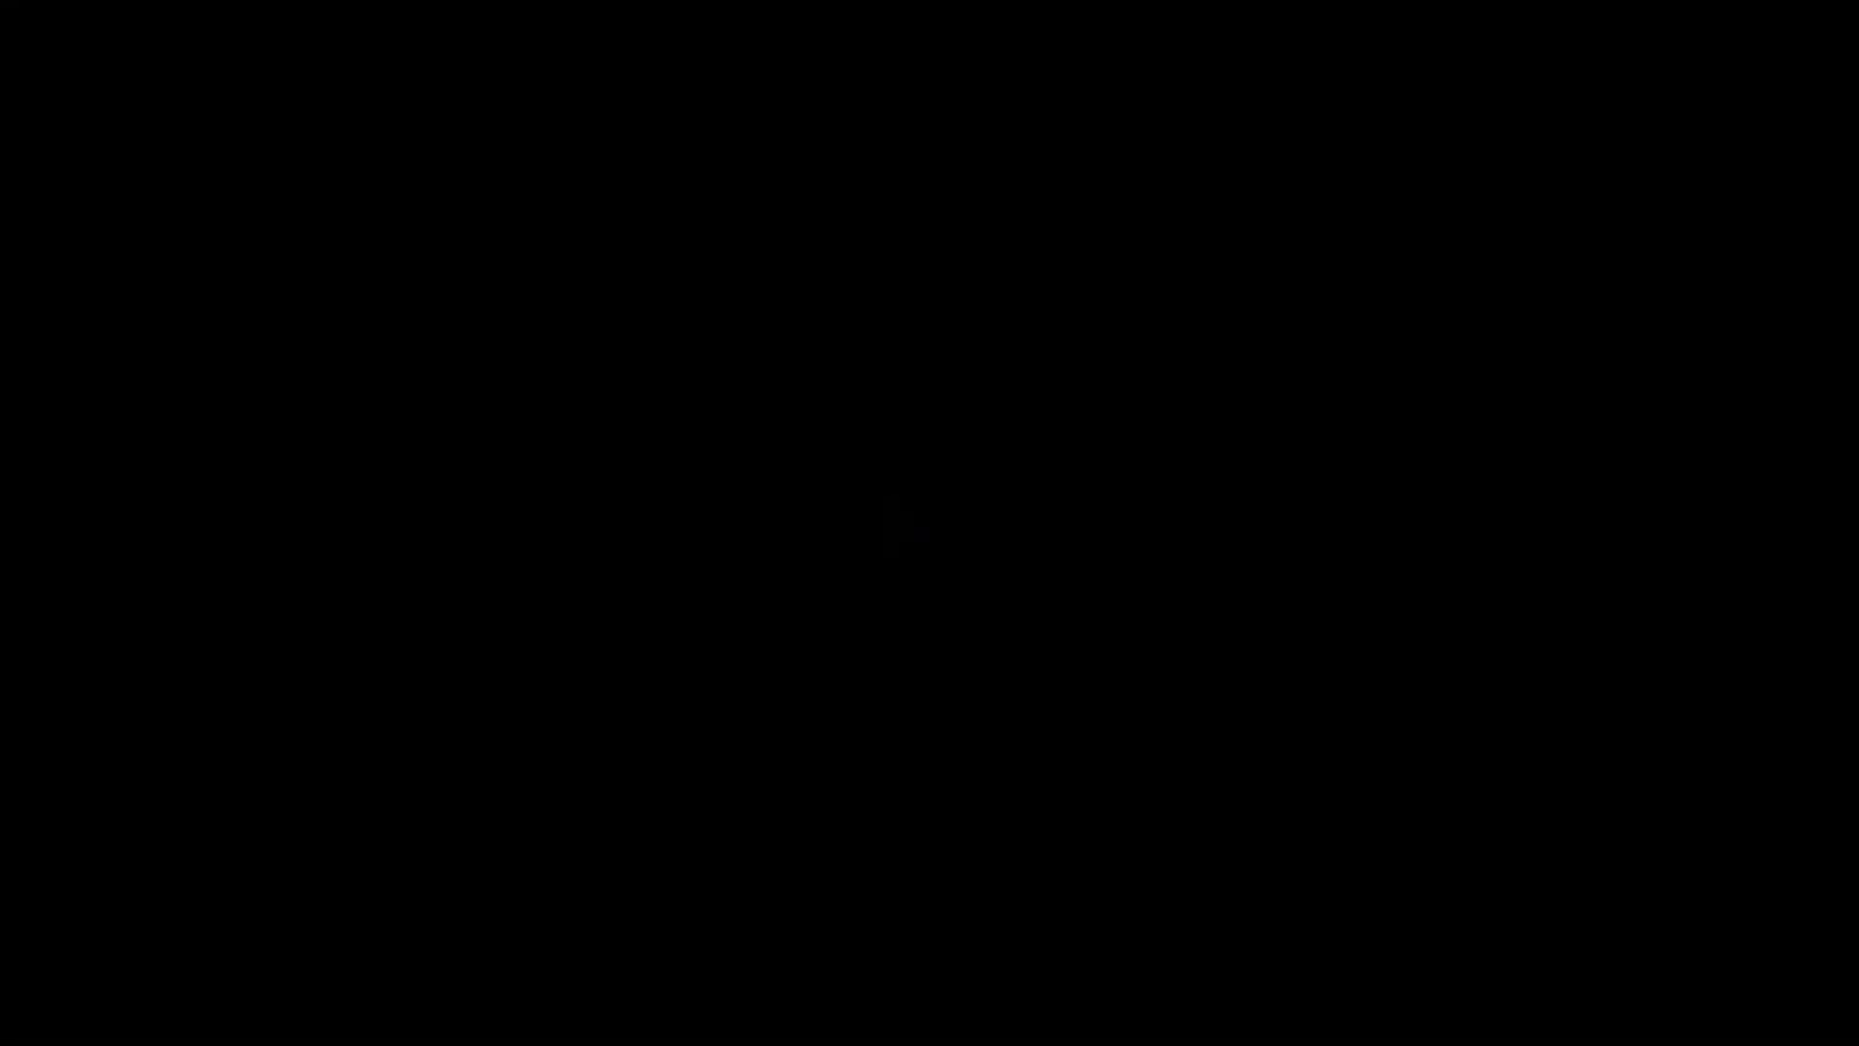